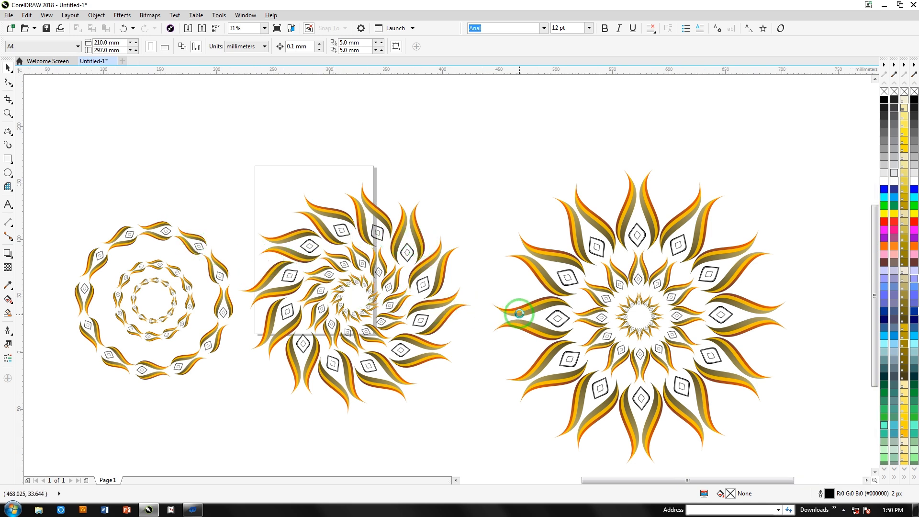
Step: Start a new blank A4 document after viewing the finished flame mandala examples
{"action": "scroll", "coordinate": [519, 314], "scroll_direction": "up", "scroll_amount": 2}
{"action": "scroll", "coordinate": [445, 302], "scroll_direction": "down", "scroll_amount": 2}
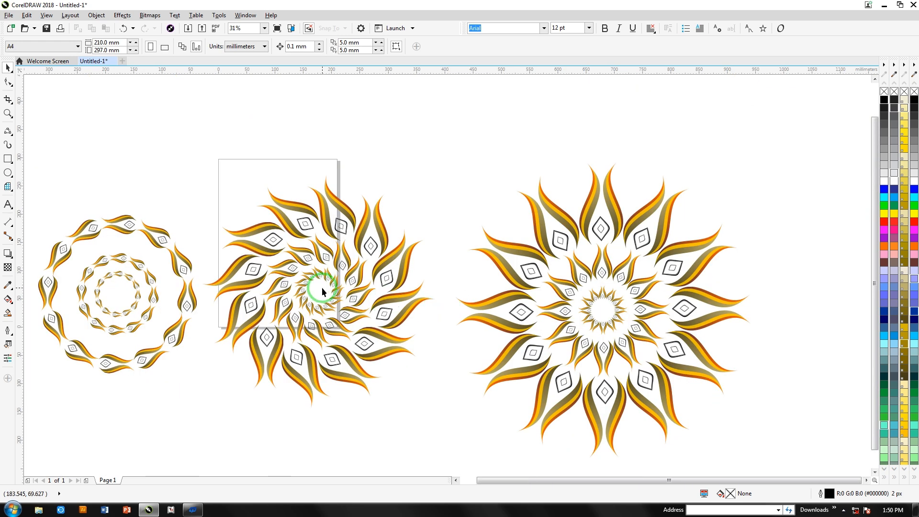
{"action": "left_click", "coordinate": [126, 59]}
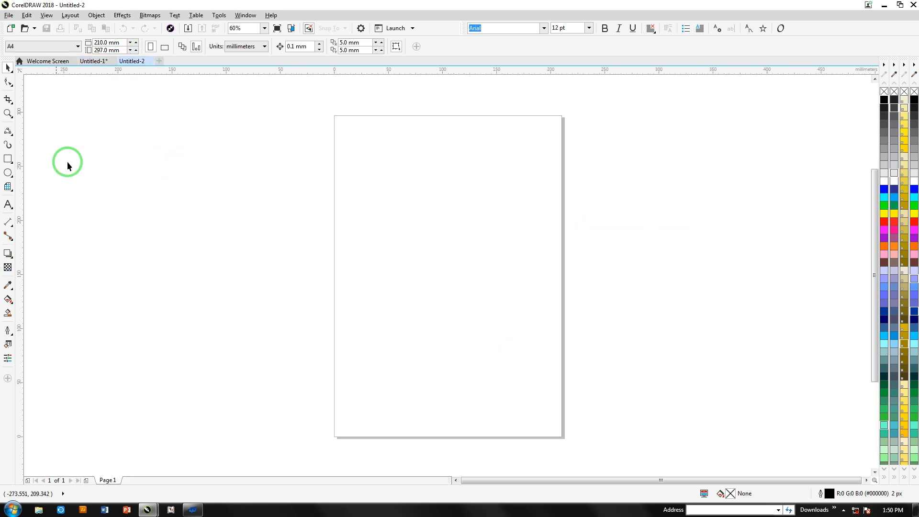
Step: Draw two 3-Point Curve arcs of different bulge between the same end points, forming a closed crescent about 442 mm wide and 258 mm high
{"action": "left_click", "coordinate": [9, 131]}
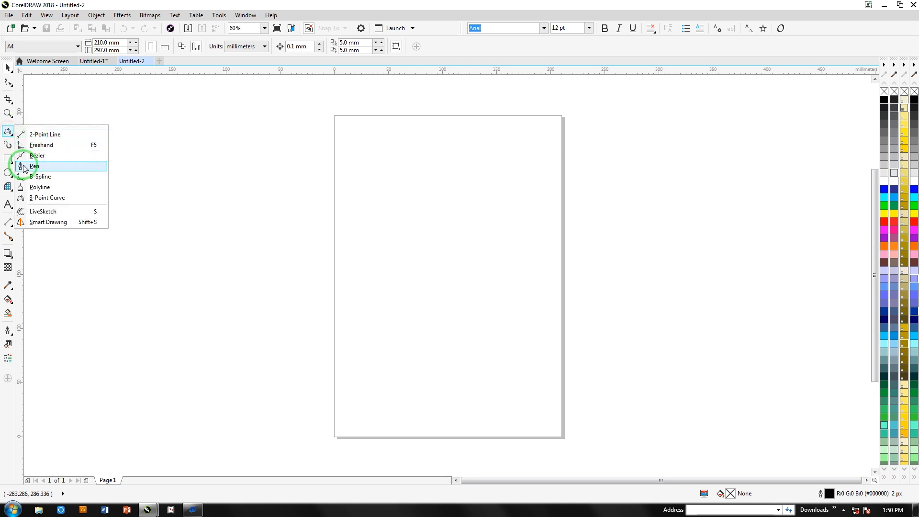
{"action": "left_click", "coordinate": [38, 198]}
{"action": "left_click_drag", "start_coordinate": [692, 110], "coordinate": [214, 391]}
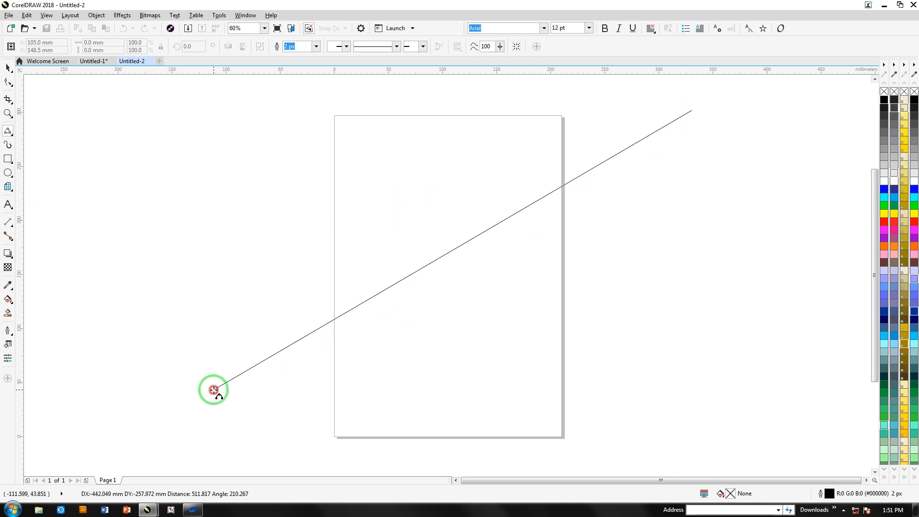
{"action": "left_click", "coordinate": [360, 186]}
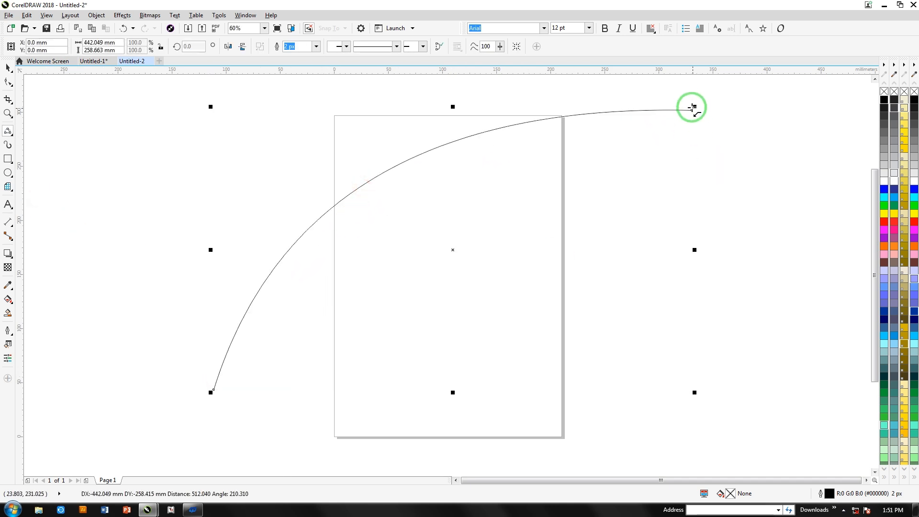
{"action": "left_click_drag", "start_coordinate": [693, 110], "coordinate": [214, 389]}
{"action": "left_click", "coordinate": [402, 224]}
Step: Reshape both edges of the crescent into a slender S-shaped flame and fill it with orange C0 M60 Y100 K0
{"action": "left_click", "coordinate": [8, 82]}
{"action": "left_click", "coordinate": [691, 111]}
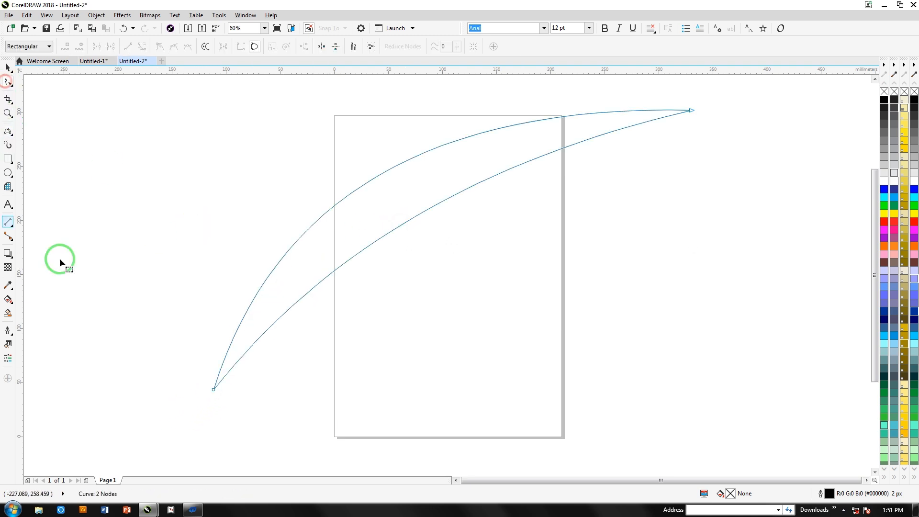
{"action": "left_click_drag", "start_coordinate": [481, 158], "coordinate": [671, 342]}
{"action": "left_click_drag", "start_coordinate": [433, 105], "coordinate": [651, 326]}
{"action": "left_click_drag", "start_coordinate": [316, 252], "coordinate": [290, 240]}
{"action": "left_click_drag", "start_coordinate": [271, 199], "coordinate": [264, 187]}
{"action": "left_click", "coordinate": [887, 247]}
Step: Duplicate the orange flame slightly above the original and skew the copy so their lower-left tips meet
{"action": "left_click", "coordinate": [7, 70]}
{"action": "left_click", "coordinate": [478, 237]}
{"action": "left_click", "coordinate": [509, 273]}
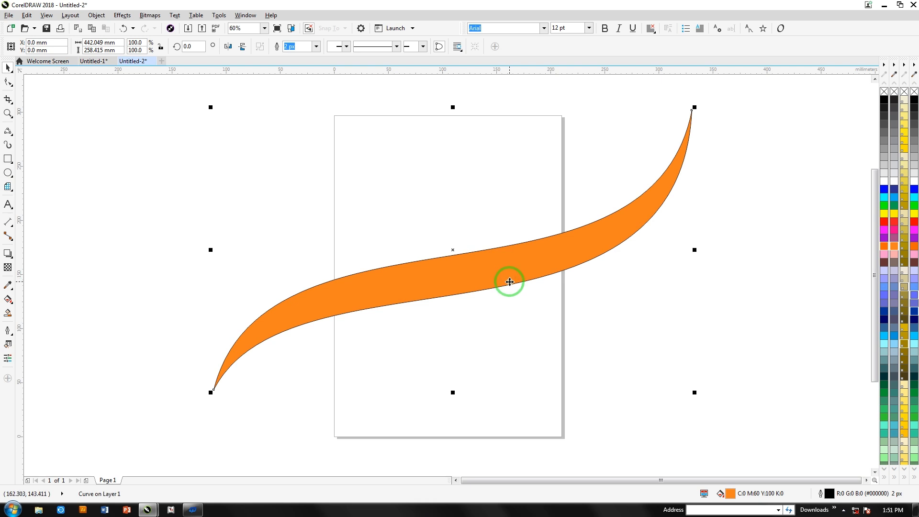
{"action": "left_click_drag", "start_coordinate": [510, 282], "coordinate": [504, 250]}
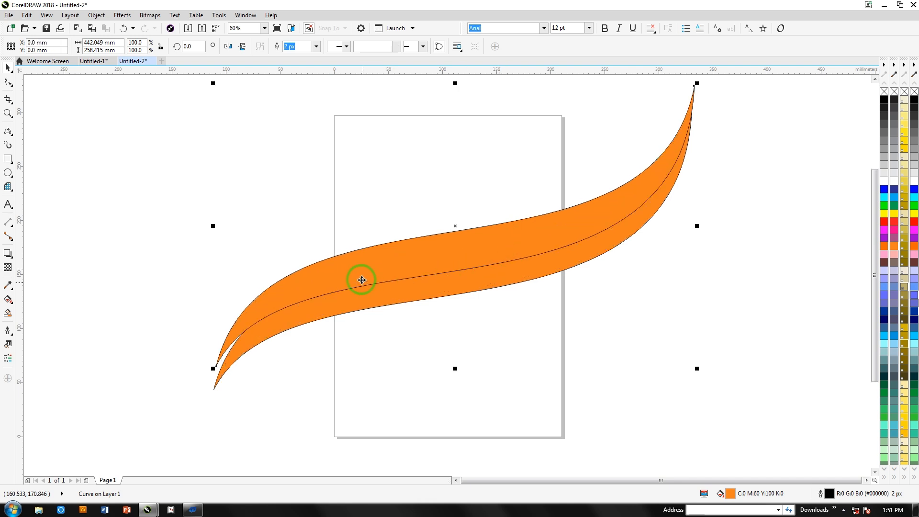
{"action": "left_click", "coordinate": [212, 232]}
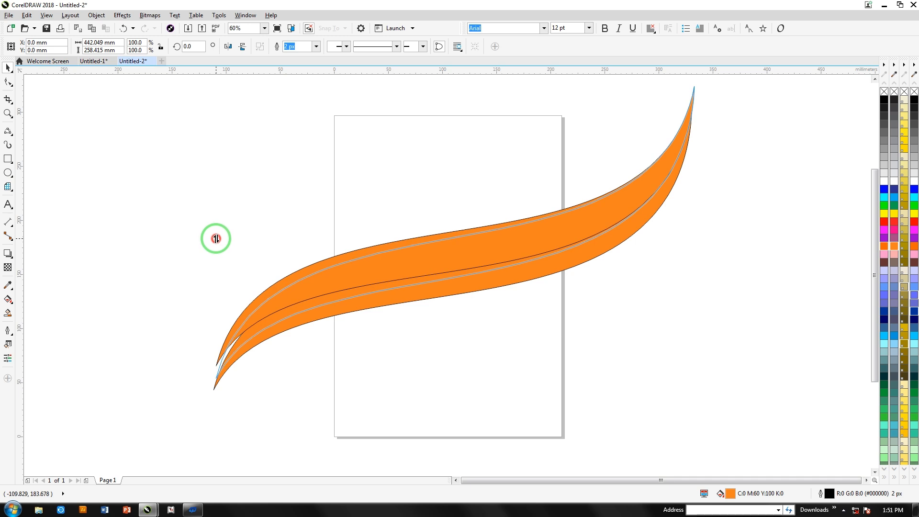
{"action": "left_click_drag", "start_coordinate": [216, 238], "coordinate": [216, 239]}
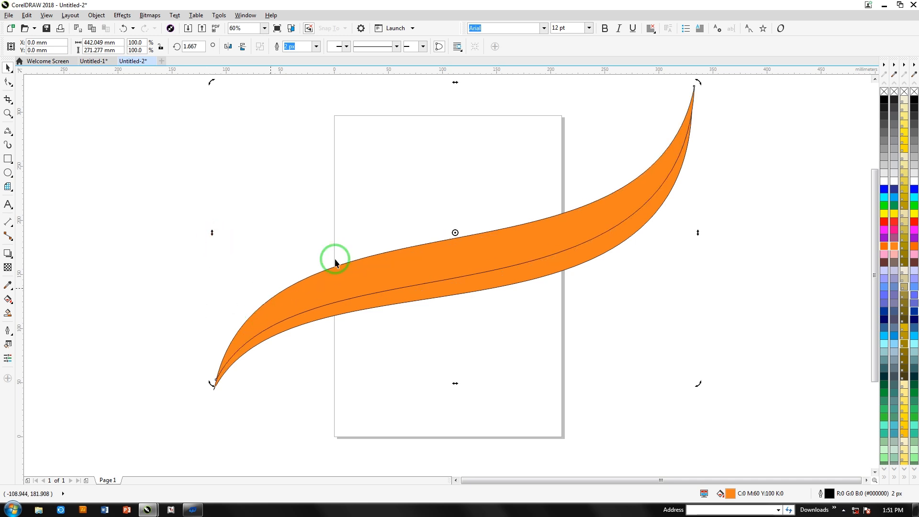
Step: Fill the skewed copy with PANTONE 1-5-2 C and add another copy slightly above it, skewed toward the shared lower-left tip
{"action": "left_click", "coordinate": [617, 201]}
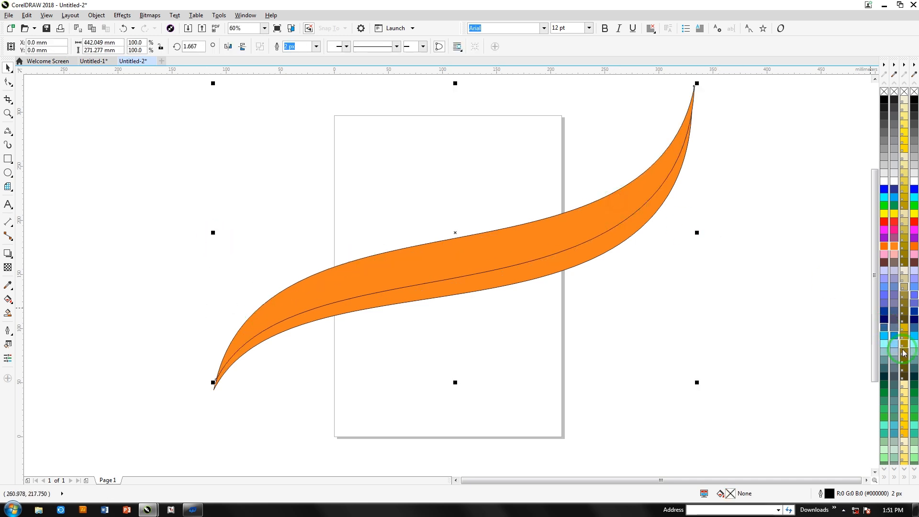
{"action": "left_click", "coordinate": [574, 250]}
{"action": "left_click_drag", "start_coordinate": [580, 252], "coordinate": [584, 205]}
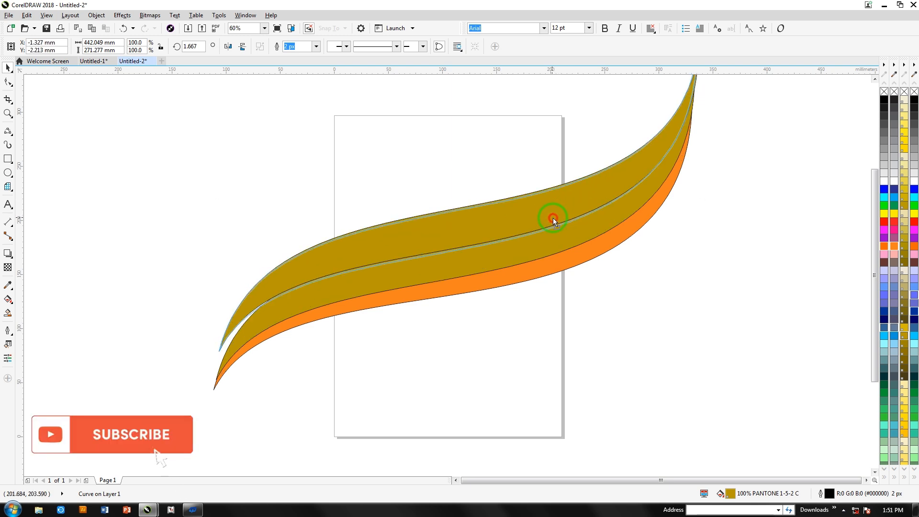
{"action": "left_click_drag", "start_coordinate": [440, 251], "coordinate": [441, 251]}
{"action": "left_click", "coordinate": [277, 288]}
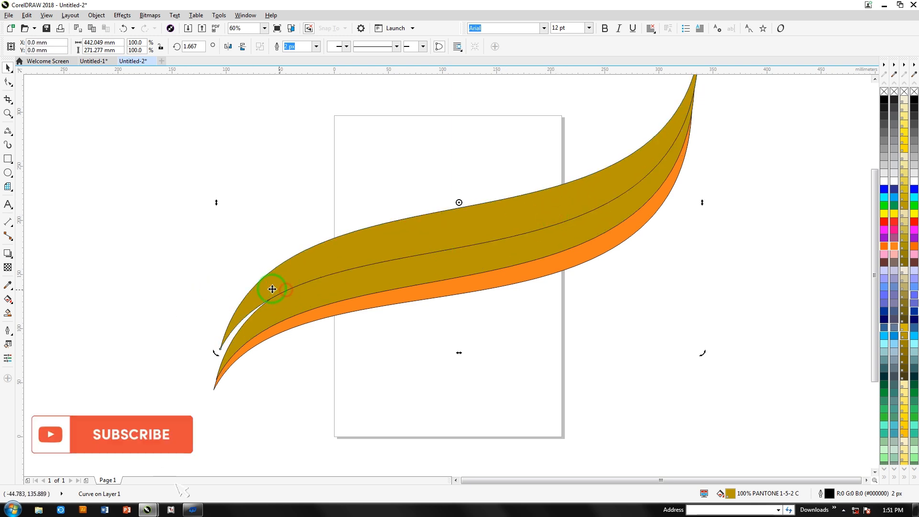
{"action": "left_click_drag", "start_coordinate": [214, 203], "coordinate": [218, 216]}
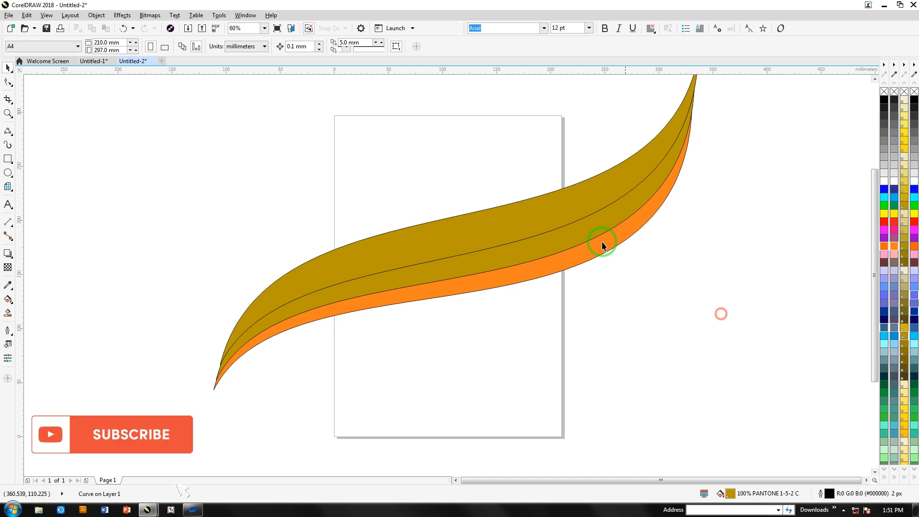
Step: Fill the middle flame band with orange #FF6600 and the uppermost band with gold
{"action": "left_click", "coordinate": [571, 211]}
{"action": "left_click", "coordinate": [652, 303]}
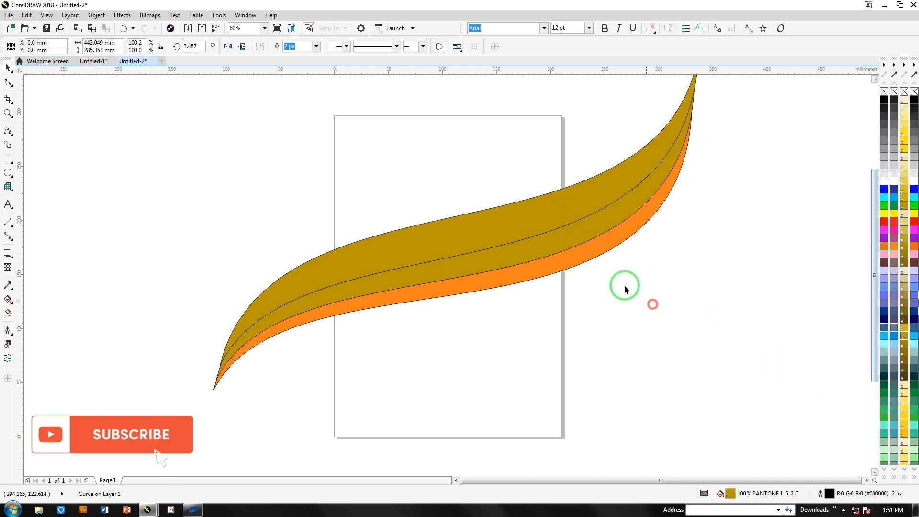
{"action": "left_click", "coordinate": [597, 258]}
{"action": "left_click", "coordinate": [814, 260]}
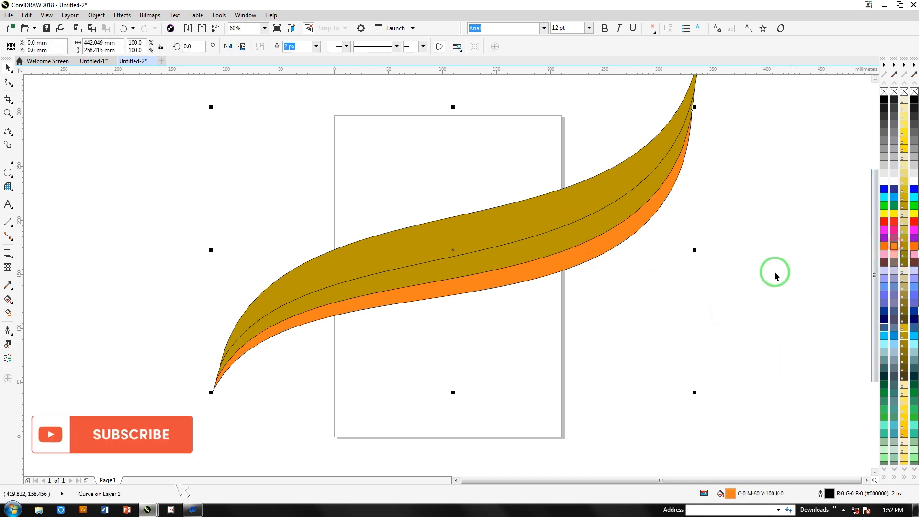
{"action": "left_click", "coordinate": [636, 227]}
{"action": "left_click", "coordinate": [914, 249]}
{"action": "left_click", "coordinate": [672, 297]}
{"action": "left_click", "coordinate": [901, 256]}
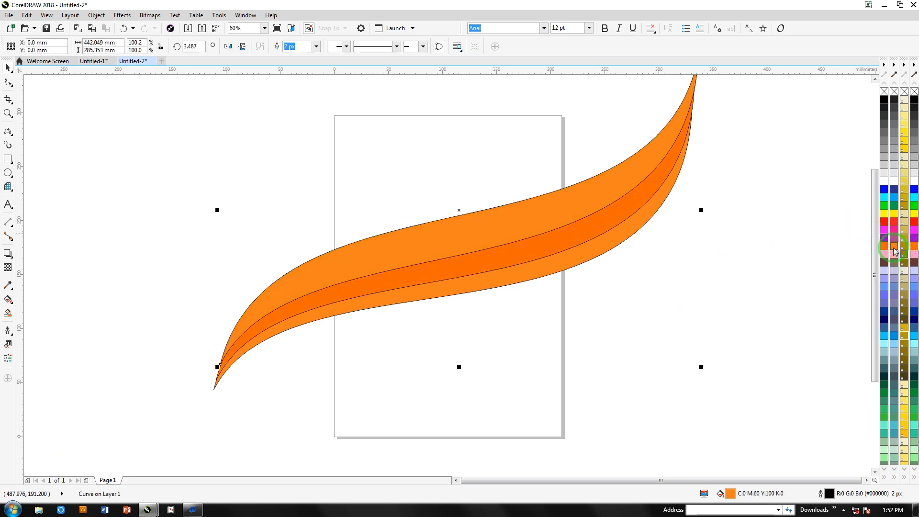
{"action": "left_click", "coordinate": [905, 206]}
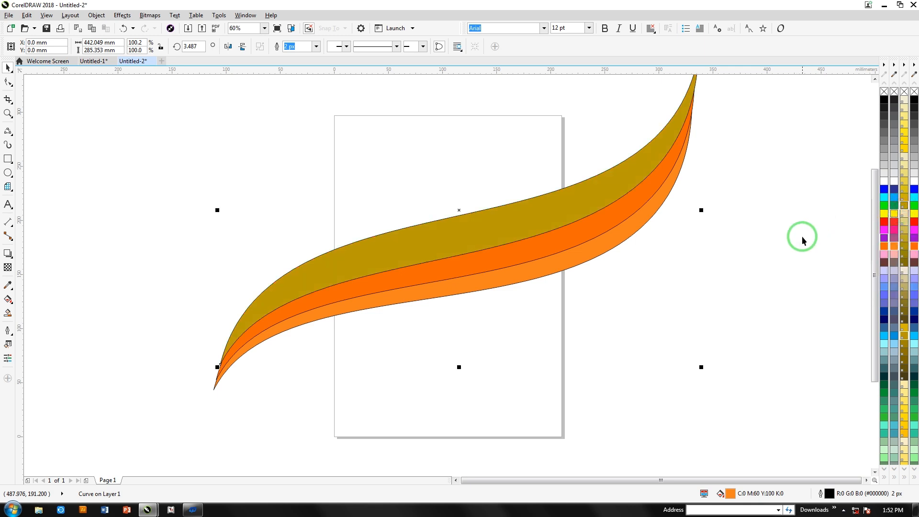
Step: Apply a linear fountain fill from gold to bright yellow across the uppermost band, starting near its left third
{"action": "key", "text": "g"}
{"action": "left_click_drag", "start_coordinate": [450, 235], "coordinate": [728, 228]}
{"action": "left_click", "coordinate": [902, 130]}
{"action": "left_click", "coordinate": [902, 147]}
{"action": "left_click_drag", "start_coordinate": [450, 235], "coordinate": [372, 244]}
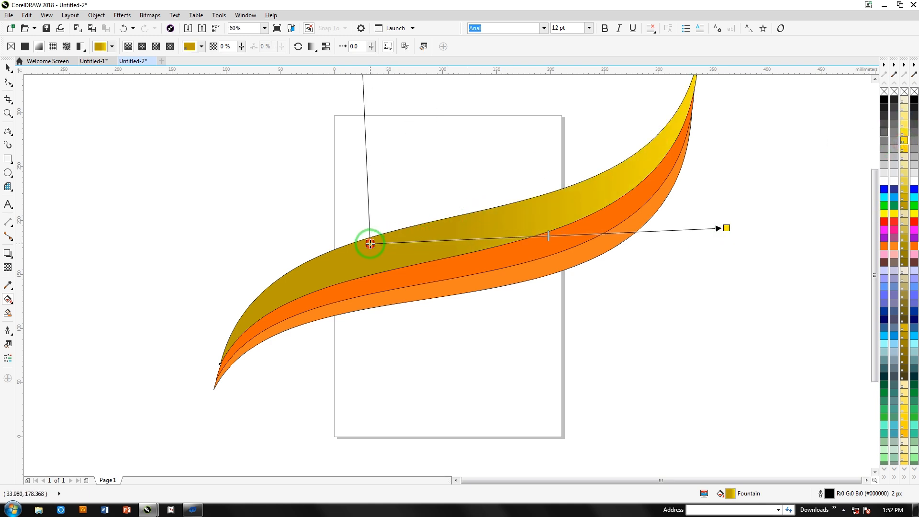
Step: Apply a linear fountain fill from orange to red across the middle band, starting near its left third
{"action": "left_click", "coordinate": [434, 267]}
{"action": "left_click_drag", "start_coordinate": [433, 266], "coordinate": [726, 228]}
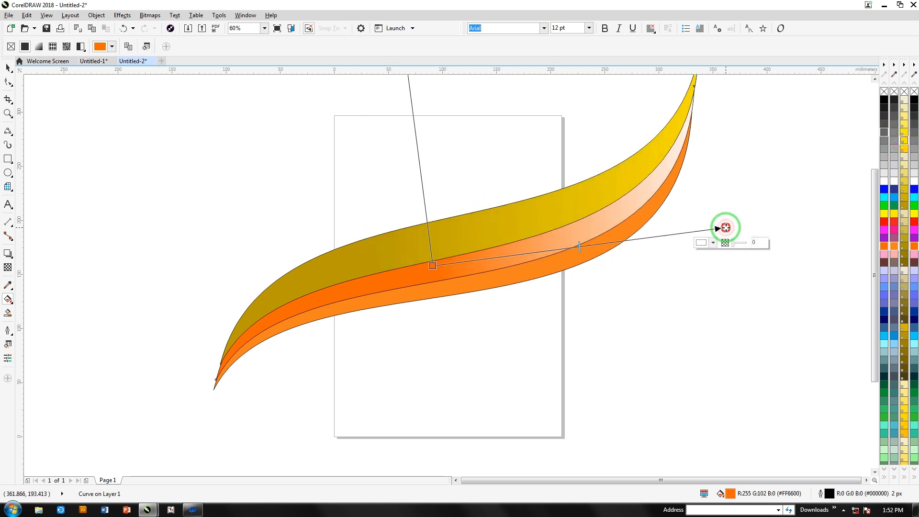
{"action": "left_click", "coordinate": [887, 254]}
{"action": "left_click", "coordinate": [887, 224]}
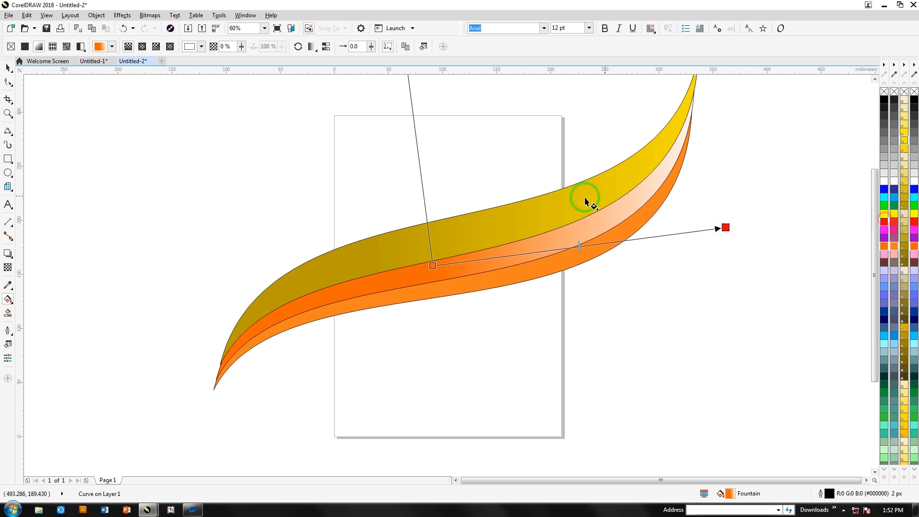
{"action": "left_click", "coordinate": [430, 264]}
{"action": "left_click_drag", "start_coordinate": [430, 265], "coordinate": [360, 261]}
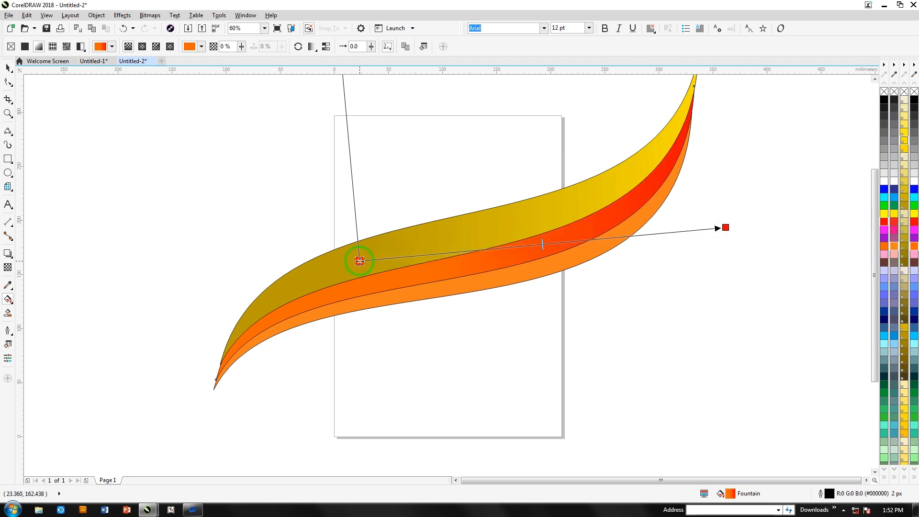
Step: Apply a linear fountain fill from orange to dark grey across the lowest band
{"action": "left_click", "coordinate": [479, 284]}
{"action": "left_click", "coordinate": [582, 279]}
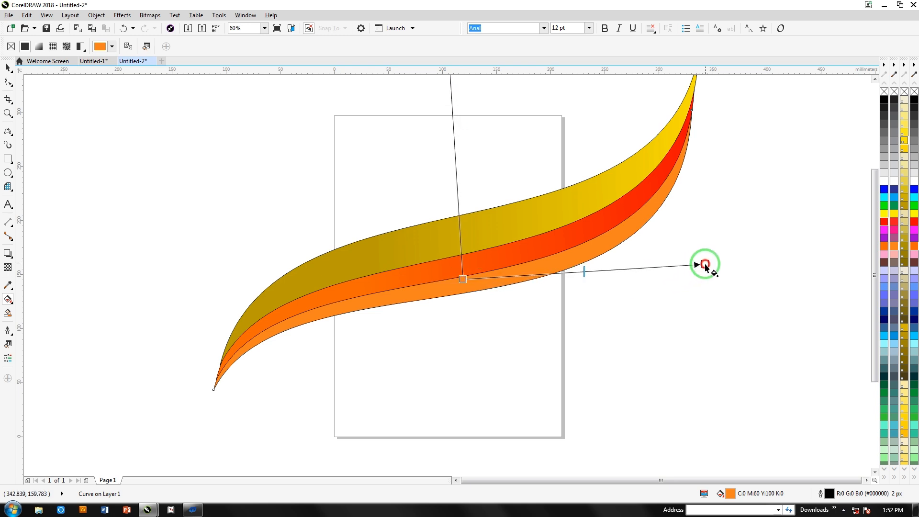
{"action": "left_click", "coordinate": [705, 264]}
{"action": "left_click", "coordinate": [883, 114]}
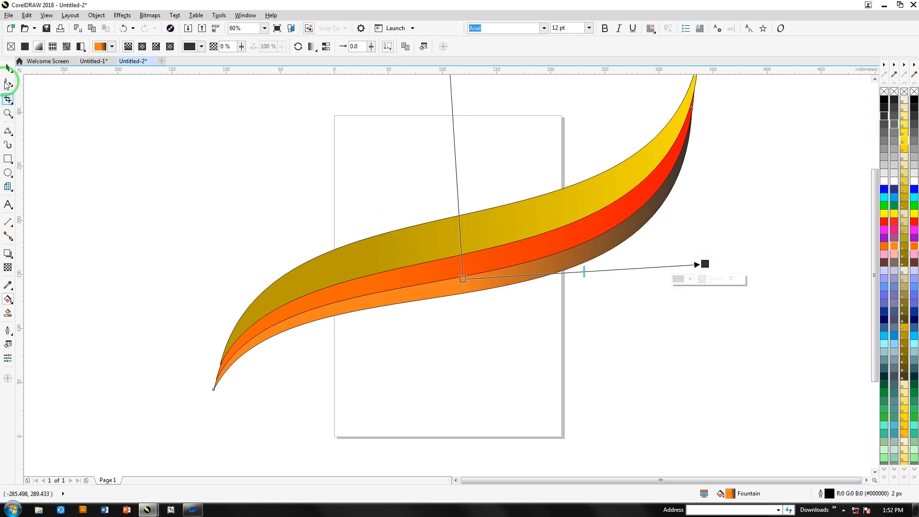
Step: Group the three flame bands and set the group's outline width to None
{"action": "left_click", "coordinate": [8, 67]}
{"action": "scroll", "coordinate": [335, 127], "scroll_direction": "down", "scroll_amount": 3}
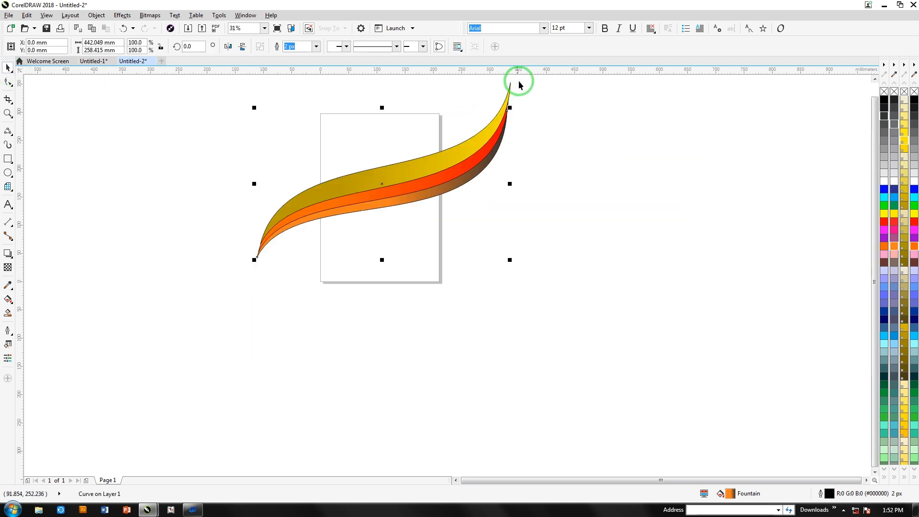
{"action": "left_click_drag", "start_coordinate": [190, 82], "coordinate": [568, 331]}
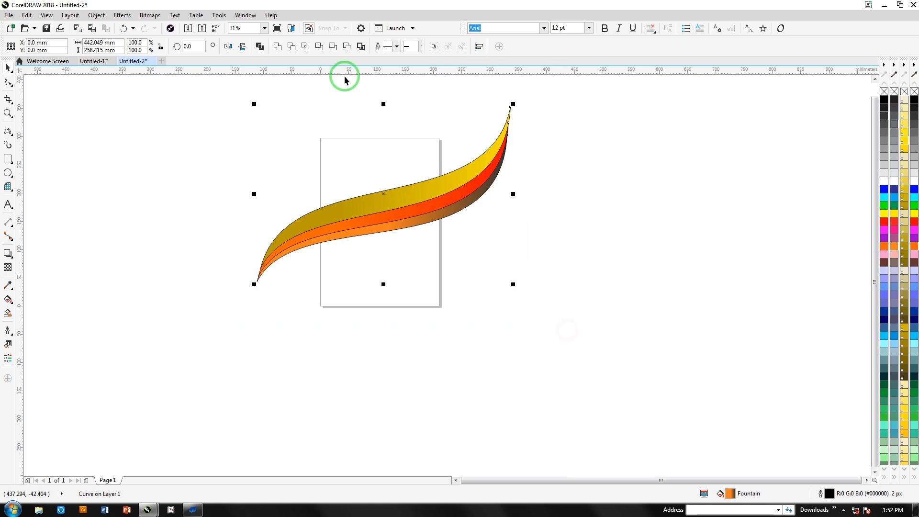
{"action": "left_click", "coordinate": [434, 47]}
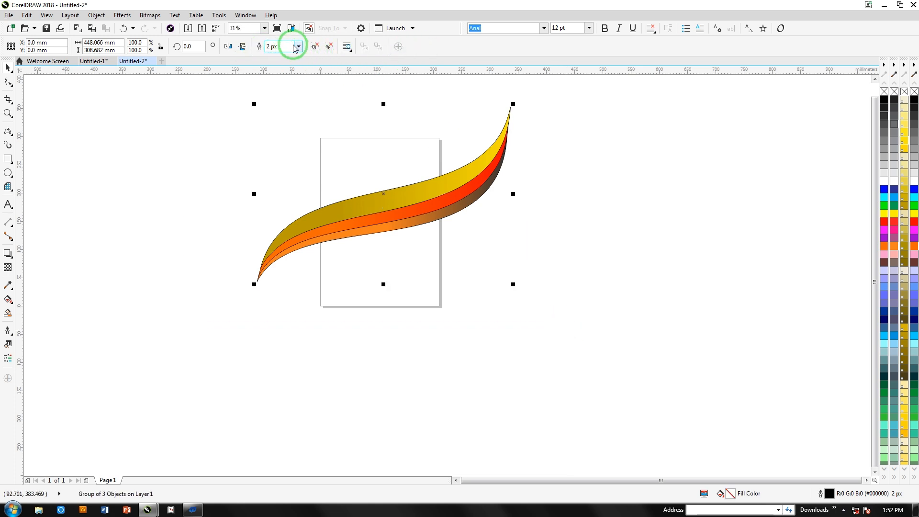
{"action": "left_click", "coordinate": [298, 47]}
{"action": "left_click", "coordinate": [274, 56]}
Step: Move the flame group beyond the page's right edge and rotate it upright by about 62.8°
{"action": "left_click_drag", "start_coordinate": [339, 193], "coordinate": [515, 238]}
{"action": "left_click_drag", "start_coordinate": [418, 135], "coordinate": [482, 261]}
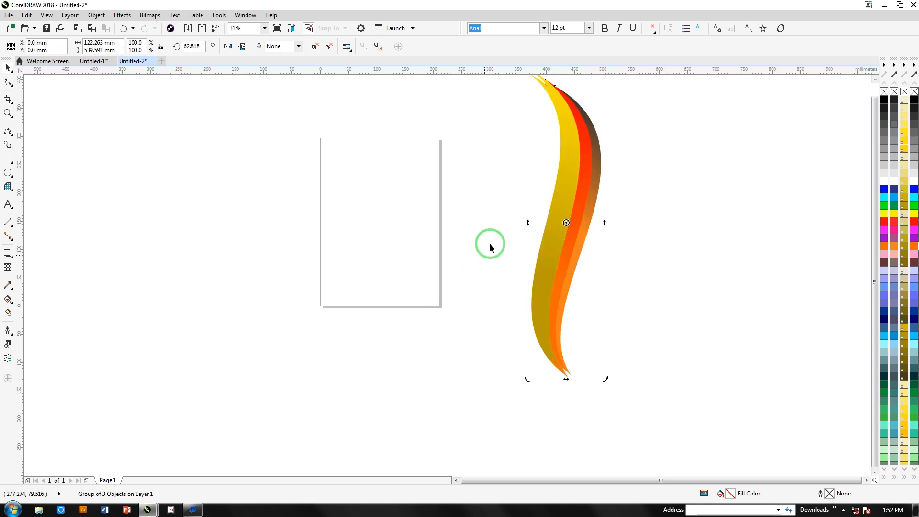
Step: Create a horizontally mirrored copy of the upright flame and place it to the left, with the yellow bands facing each other
{"action": "left_click", "coordinate": [227, 48]}
{"action": "left_click", "coordinate": [273, 135]}
{"action": "left_click_drag", "start_coordinate": [537, 189], "coordinate": [467, 190]}
{"action": "scroll", "coordinate": [517, 186], "scroll_direction": "down", "scroll_amount": 2}
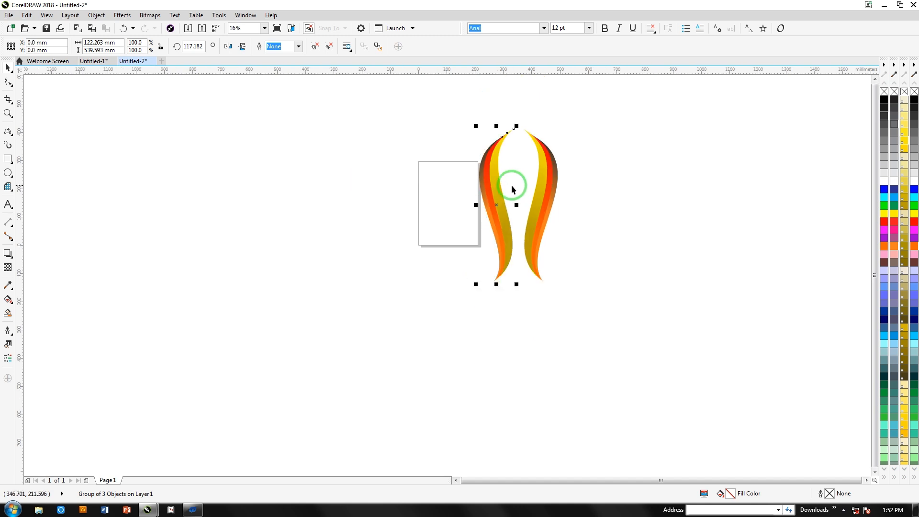
Step: Draw a rectangle about 652 mm wide and 542 mm high left of the page and convert it to curves
{"action": "left_click", "coordinate": [8, 161]}
{"action": "left_click_drag", "start_coordinate": [157, 195], "coordinate": [341, 348]}
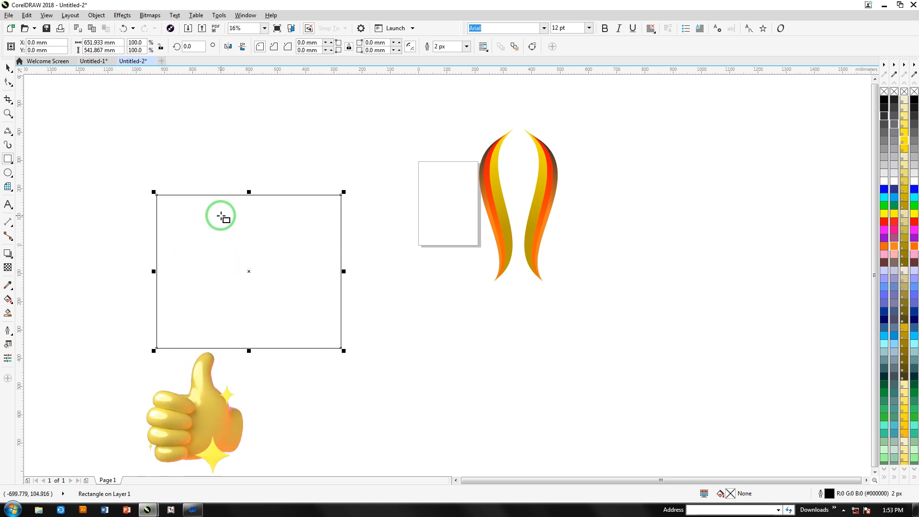
{"action": "key", "text": "ctrl+q"}
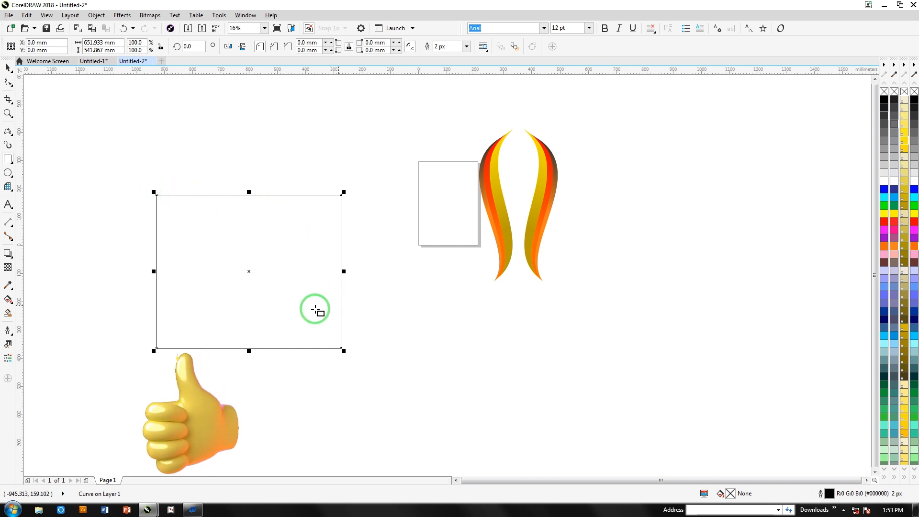
Step: Convert the rectangle's sides to curve segments and delete its upper-left and lower-right corner nodes to form a leaf shape
{"action": "left_click", "coordinate": [9, 83]}
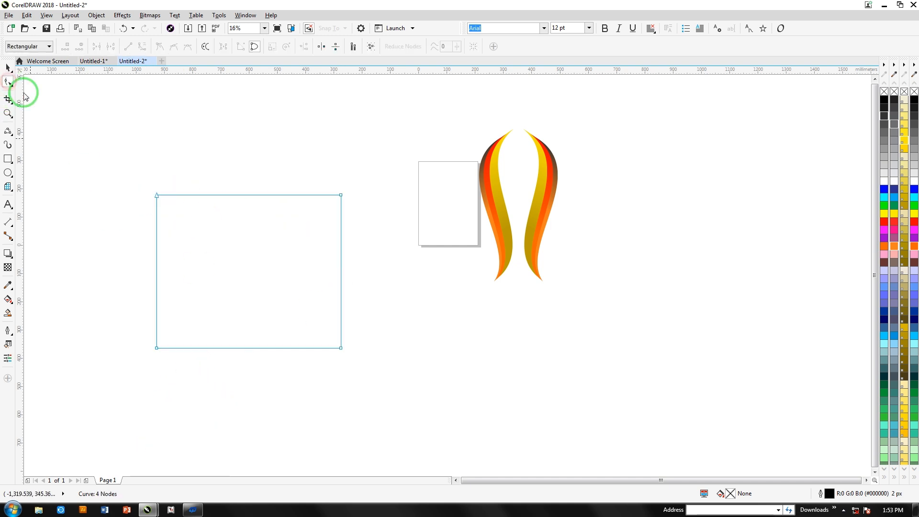
{"action": "left_click_drag", "start_coordinate": [351, 340], "coordinate": [363, 370]}
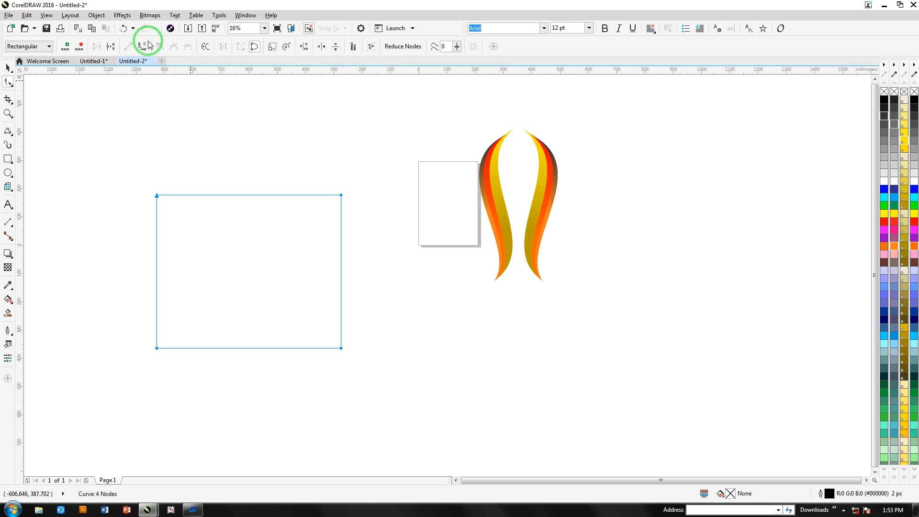
{"action": "left_click", "coordinate": [120, 149]}
{"action": "left_click_drag", "start_coordinate": [184, 226], "coordinate": [185, 225]}
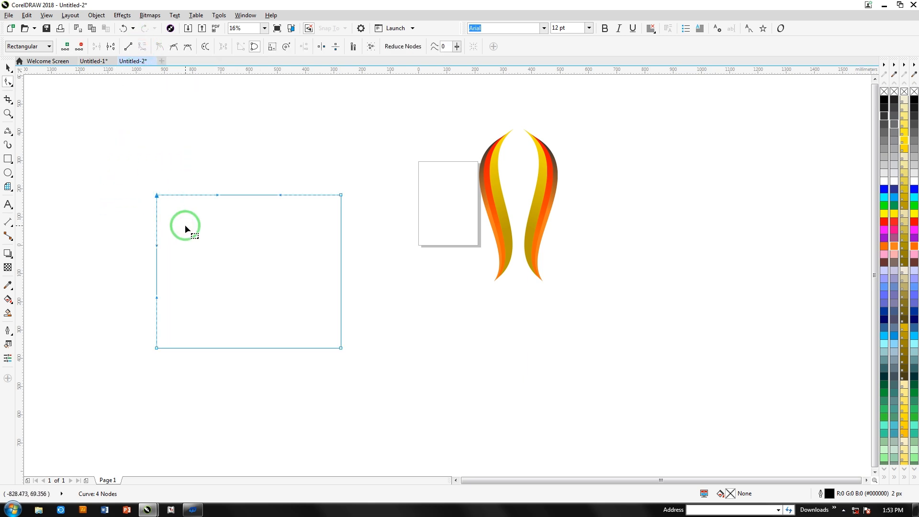
{"action": "key", "text": "Delete"}
{"action": "left_click_drag", "start_coordinate": [298, 294], "coordinate": [298, 294]}
{"action": "key", "text": "Delete"}
{"action": "left_click", "coordinate": [6, 70]}
{"action": "left_click", "coordinate": [226, 267]}
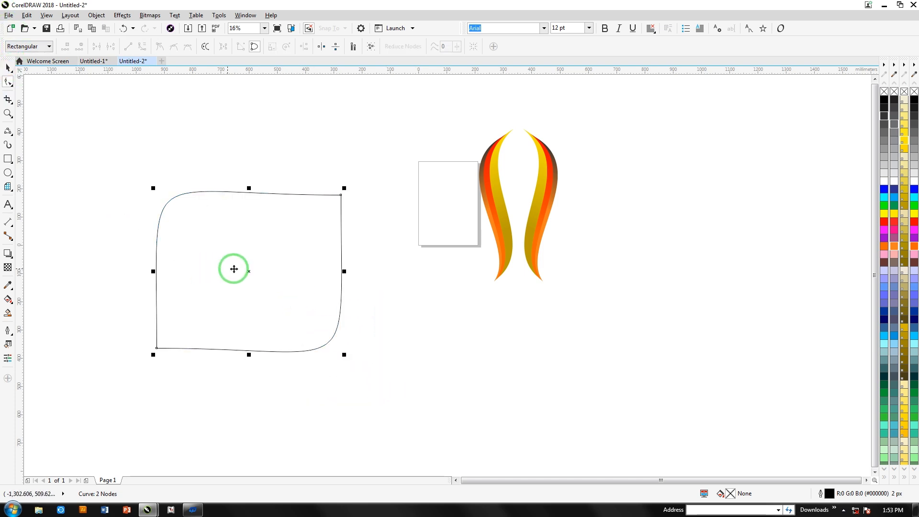
Step: Rotate the leaf shape by about 54° to stand on its tip, resize it to about 547 × 840 mm, and shift it towards the page
{"action": "left_click_drag", "start_coordinate": [148, 191], "coordinate": [171, 277]}
{"action": "left_click", "coordinate": [245, 274]}
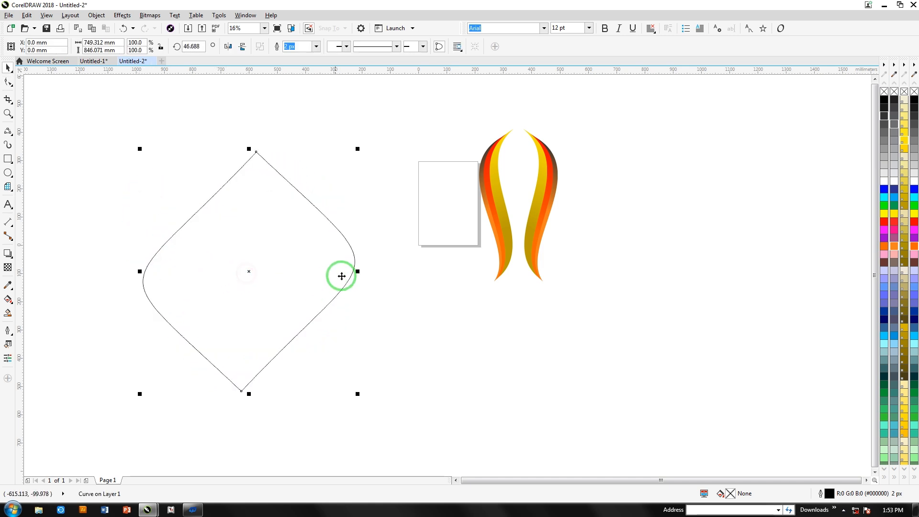
{"action": "left_click", "coordinate": [150, 259]}
{"action": "left_click", "coordinate": [296, 260]}
{"action": "left_click", "coordinate": [246, 271]}
{"action": "left_click_drag", "start_coordinate": [360, 281], "coordinate": [407, 249]}
{"action": "left_click_drag", "start_coordinate": [366, 137], "coordinate": [359, 137]}
{"action": "left_click", "coordinate": [323, 260]}
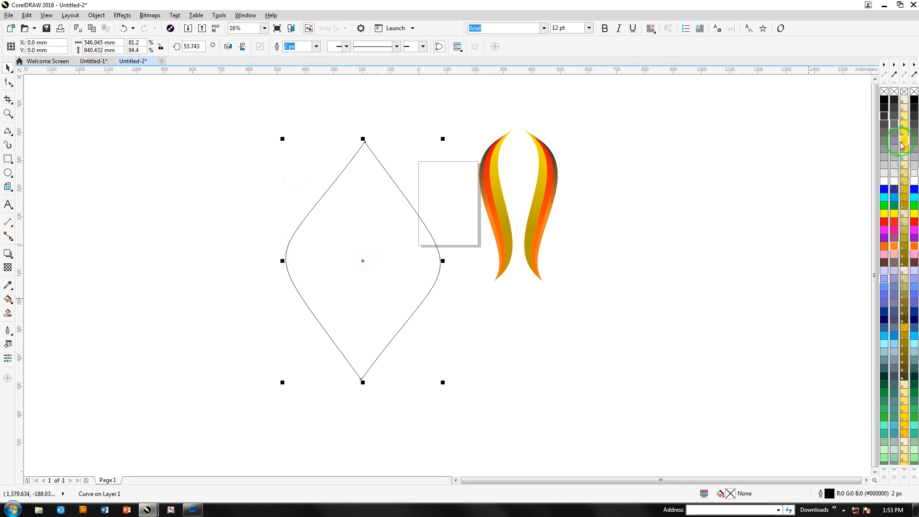
Step: Fill the upright leaf shape with solid black
{"action": "left_click_drag", "start_coordinate": [885, 103], "coordinate": [353, 282]}
{"action": "left_click", "coordinate": [433, 338]}
{"action": "left_click", "coordinate": [359, 222]}
{"action": "left_click_drag", "start_coordinate": [368, 70], "coordinate": [386, 185]}
{"action": "left_click_drag", "start_coordinate": [390, 222], "coordinate": [409, 260]}
{"action": "left_click", "coordinate": [384, 244]}
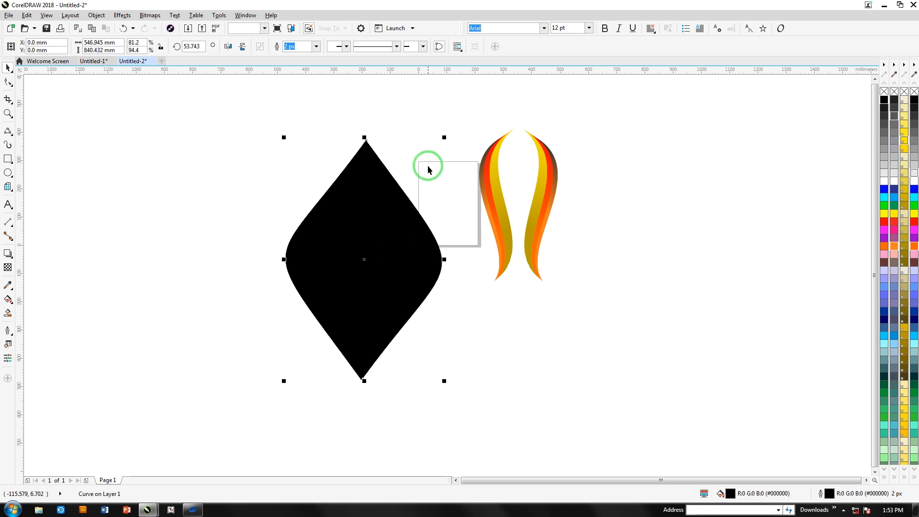
Step: Create a smaller copy of the black leaf, about 420 × 646 mm, inside it and fill the copy with orange
{"action": "left_click_drag", "start_coordinate": [443, 139], "coordinate": [422, 151]}
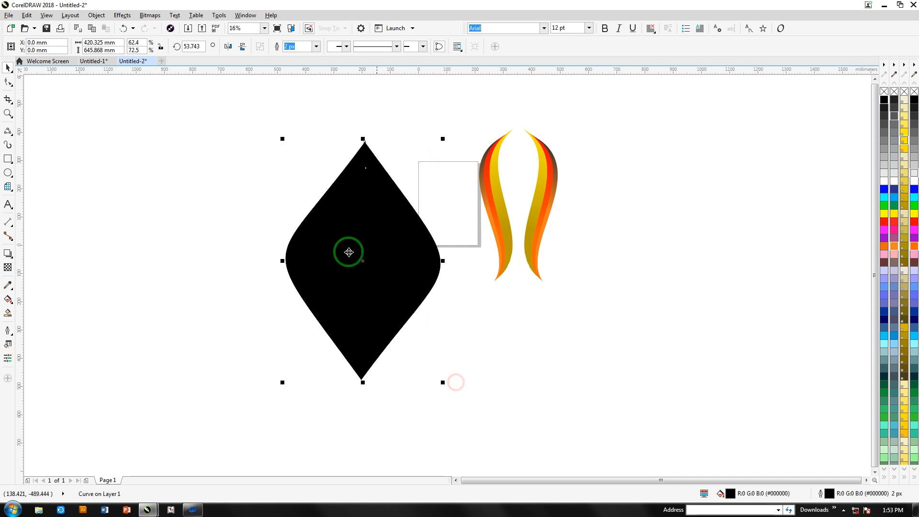
{"action": "left_click_drag", "start_coordinate": [239, 109], "coordinate": [475, 414]}
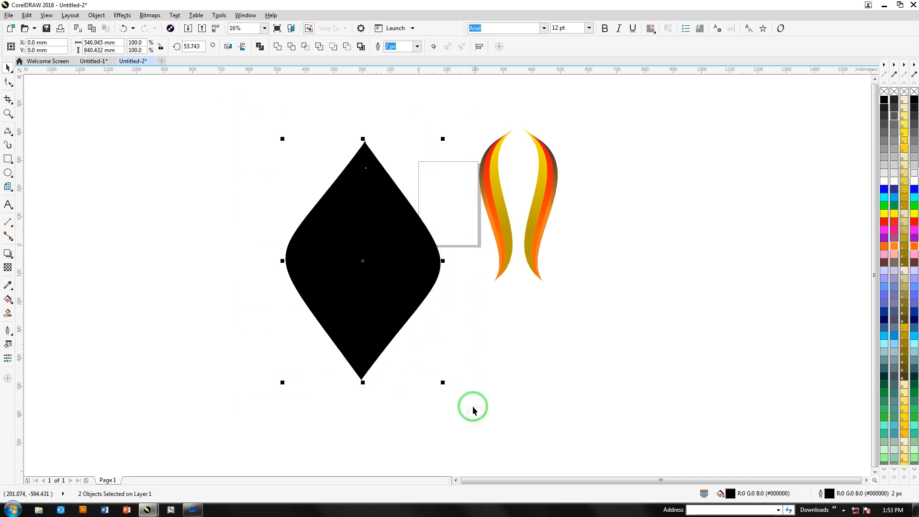
{"action": "left_click", "coordinate": [452, 357]}
{"action": "left_click", "coordinate": [390, 273]}
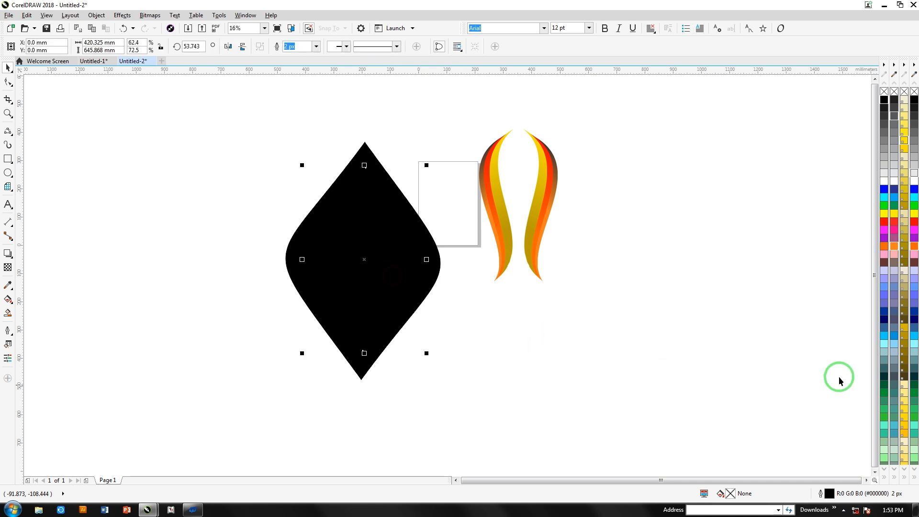
{"action": "left_click", "coordinate": [884, 249]}
{"action": "left_click", "coordinate": [455, 364]}
Step: Centre the two leaves on each other, trim the orange leaf out of the black one, and delete the orange leaf
{"action": "left_click_drag", "start_coordinate": [249, 118], "coordinate": [461, 404]}
{"action": "key", "text": "c"}
{"action": "key", "text": "e"}
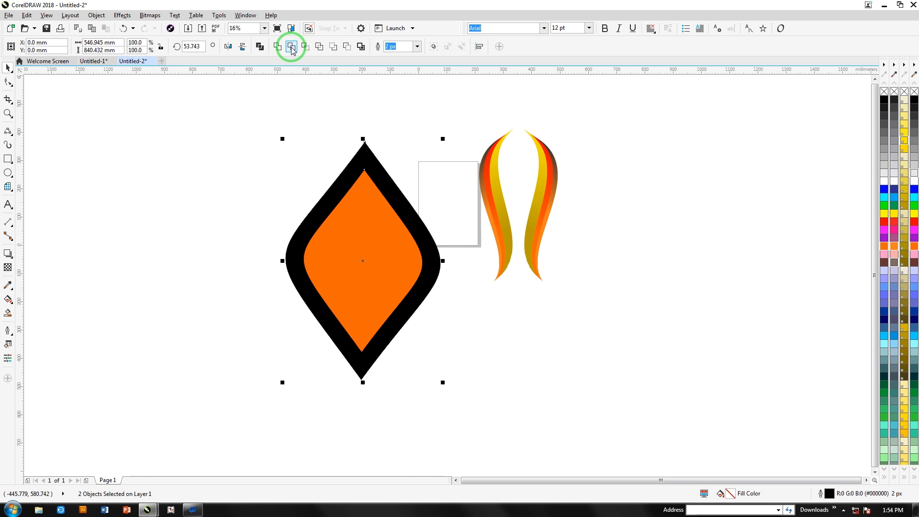
{"action": "left_click", "coordinate": [371, 236]}
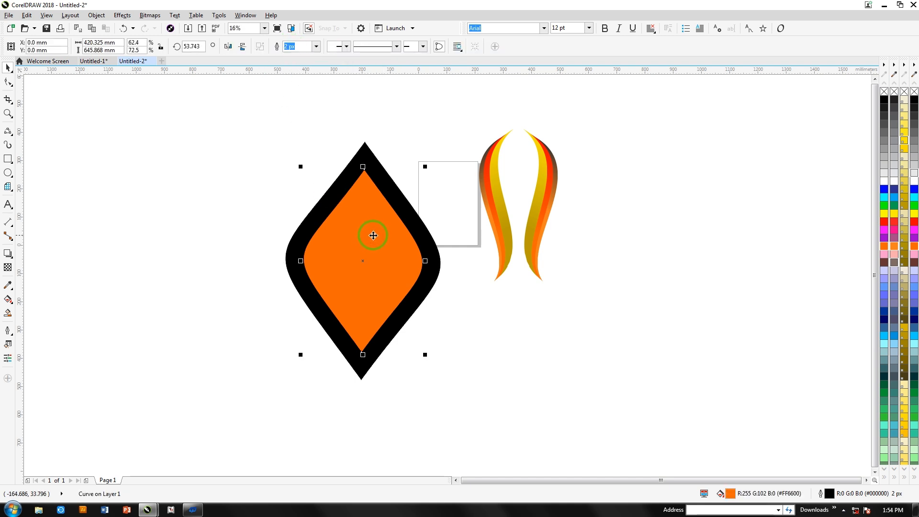
{"action": "key", "text": "Delete"}
{"action": "mouse_move", "coordinate": [388, 191]}
{"action": "left_mouse_down"}
{"action": "mouse_move", "coordinate": [359, 188]}
{"action": "mouse_move", "coordinate": [384, 195]}
{"action": "mouse_move", "coordinate": [372, 188]}
{"action": "left_mouse_up"}
{"action": "left_click", "coordinate": [402, 197]}
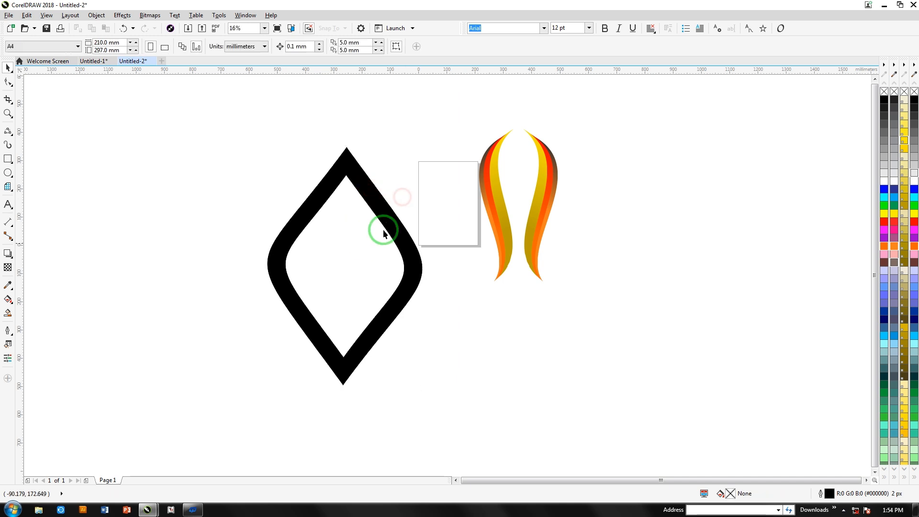
Step: Create a smaller copy of the black leaf ring, about 491 × 755 mm, inside the original and select both rings
{"action": "left_click", "coordinate": [378, 202]}
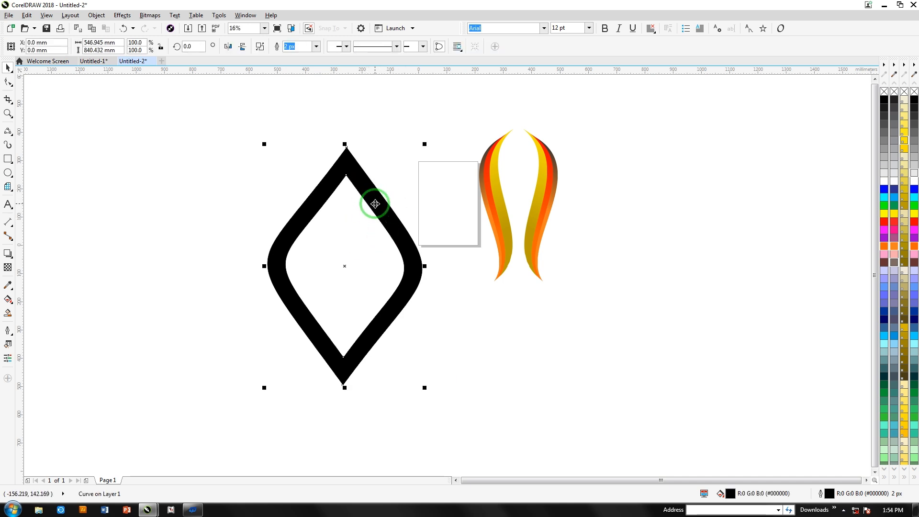
{"action": "left_click_drag", "start_coordinate": [375, 204], "coordinate": [377, 203]}
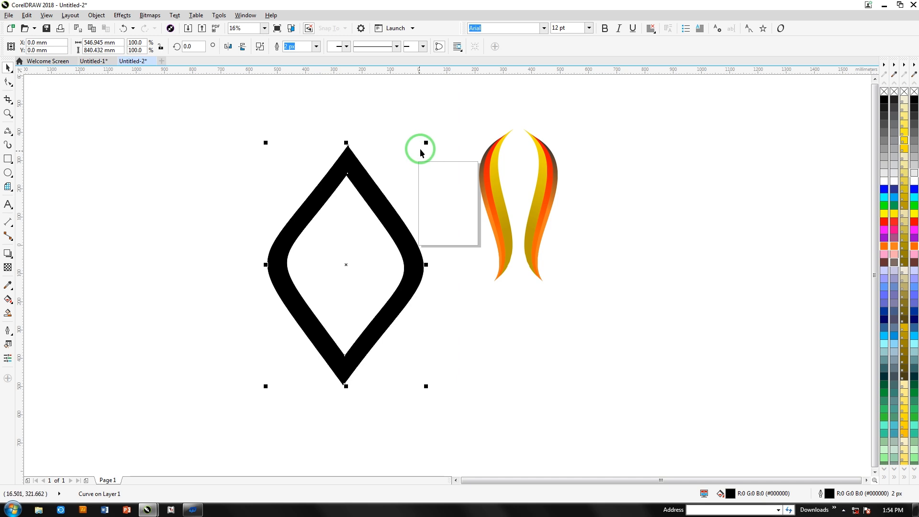
{"action": "left_click_drag", "start_coordinate": [426, 144], "coordinate": [420, 145]}
{"action": "left_click_drag", "start_coordinate": [345, 156], "coordinate": [345, 155]}
{"action": "left_click_drag", "start_coordinate": [453, 388], "coordinate": [447, 417]}
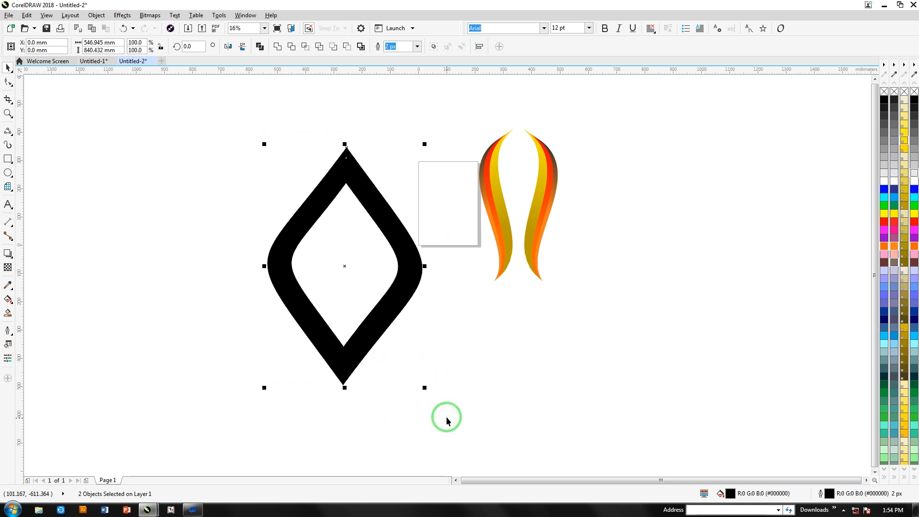
Step: Intersect the two black rings and fill the smaller ring with orange
{"action": "left_click", "coordinate": [305, 46]}
{"action": "left_click", "coordinate": [269, 103]}
{"action": "left_click", "coordinate": [257, 198]}
{"action": "left_click", "coordinate": [311, 224]}
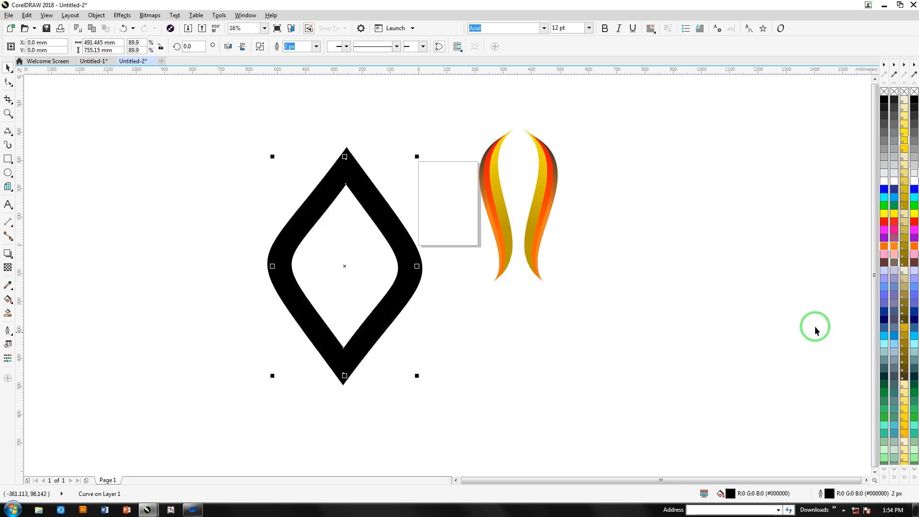
{"action": "left_click", "coordinate": [886, 251]}
{"action": "left_click", "coordinate": [726, 314]}
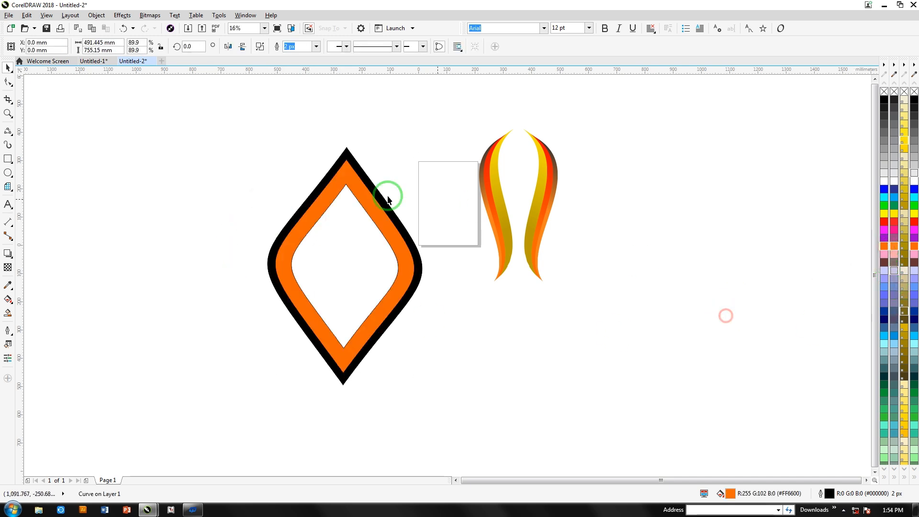
Step: Trim the three overlapping ring shapes and move the large solid black leaf away, below the flames
{"action": "left_click", "coordinate": [411, 271]}
{"action": "left_click_drag", "start_coordinate": [235, 125], "coordinate": [450, 411]}
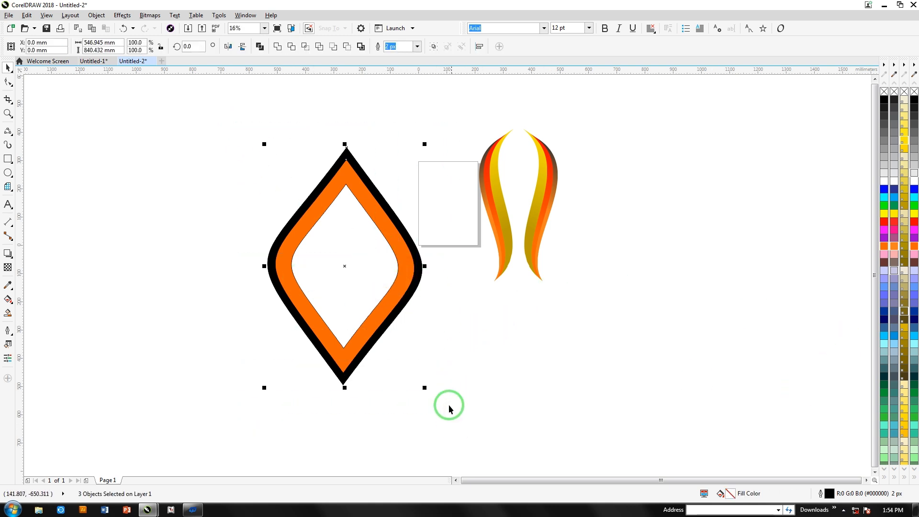
{"action": "left_click", "coordinate": [291, 45]}
{"action": "left_click", "coordinate": [243, 156]}
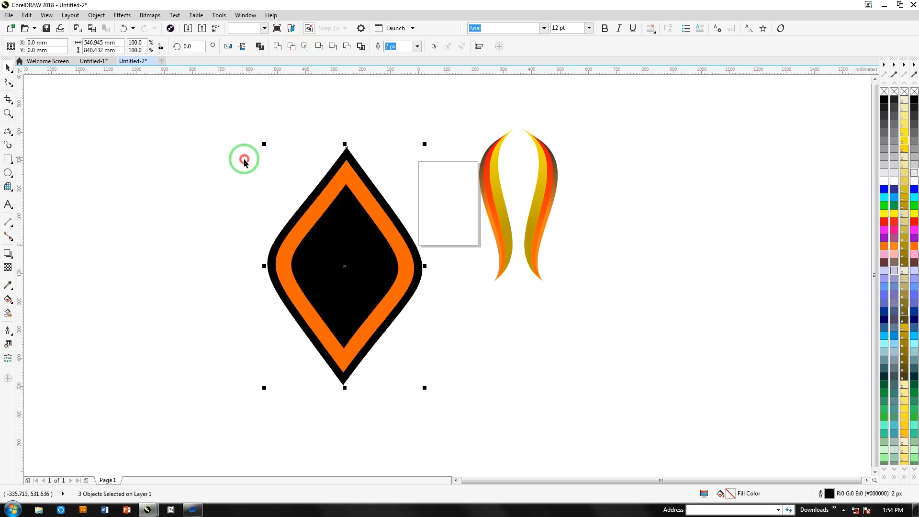
{"action": "left_click", "coordinate": [502, 357]}
{"action": "left_click_drag", "start_coordinate": [324, 280], "coordinate": [570, 359]}
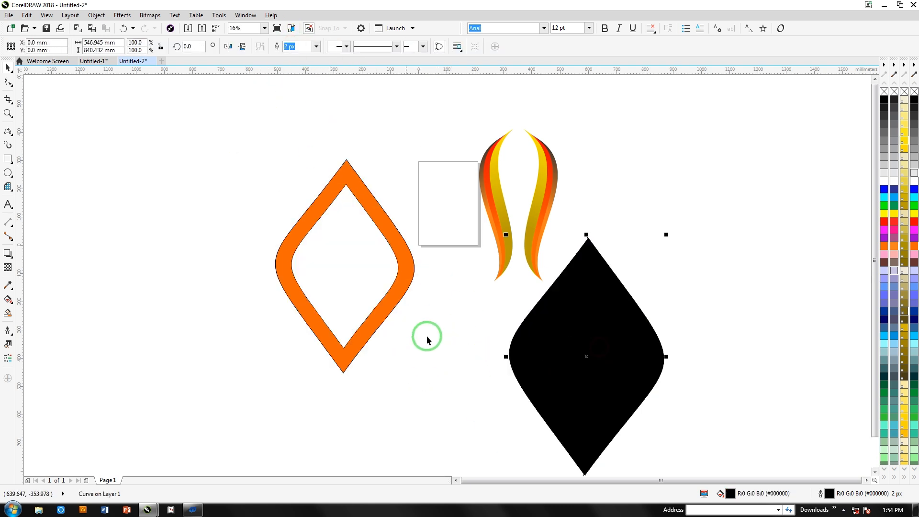
Step: Centre the orange ring on the thin black ring and enlarge it around that ring to about 735 × 1055 mm
{"action": "left_click_drag", "start_coordinate": [388, 232], "coordinate": [318, 248]}
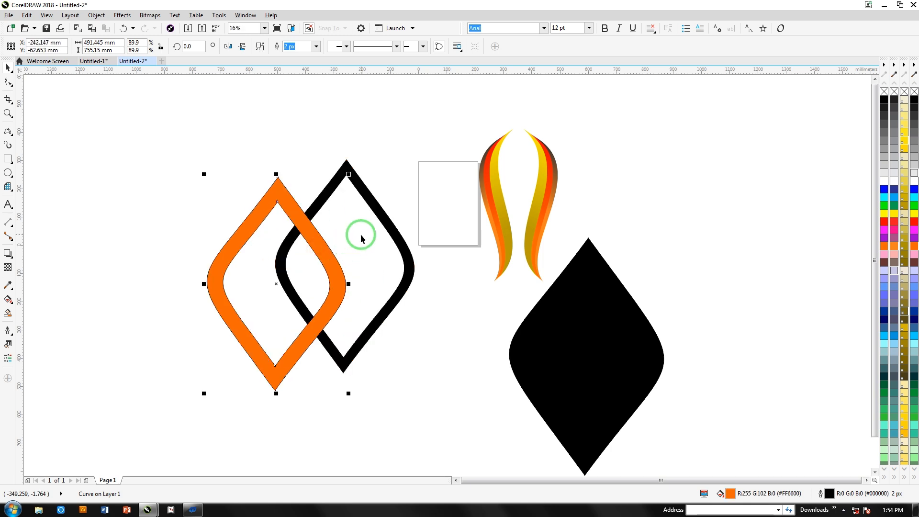
{"action": "left_click_drag", "start_coordinate": [149, 135], "coordinate": [454, 418]}
{"action": "key", "text": "c"}
{"action": "key", "text": "e"}
{"action": "left_click", "coordinate": [436, 362]}
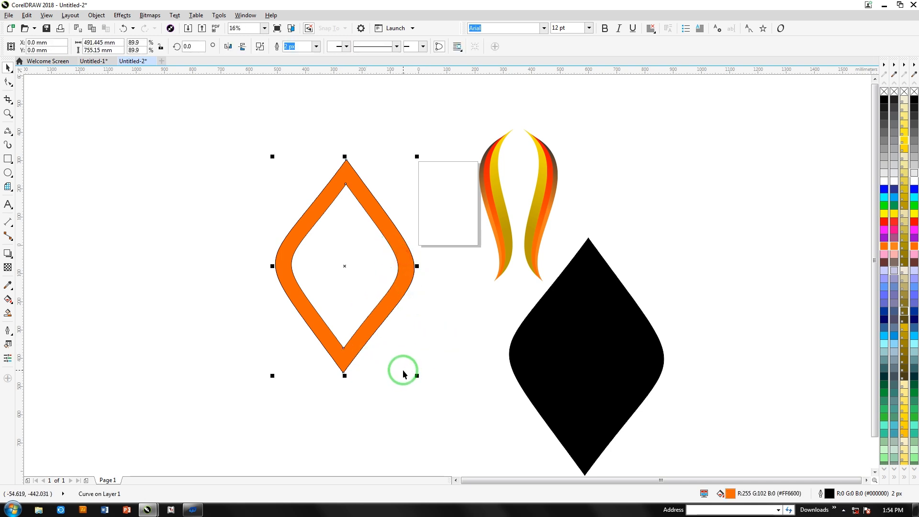
{"action": "left_click_drag", "start_coordinate": [417, 376], "coordinate": [452, 418]}
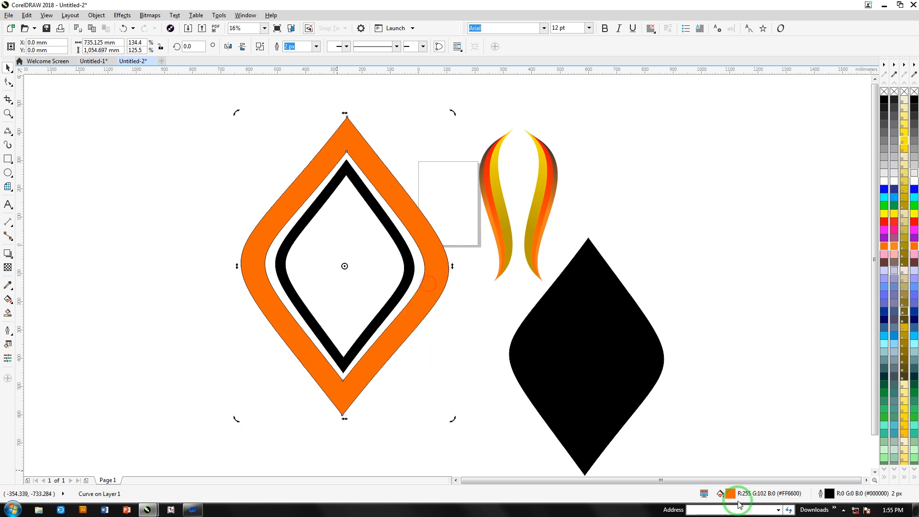
Step: Fill the outer orange ring with black and group it with the thin inner ring
{"action": "left_click", "coordinate": [884, 98]}
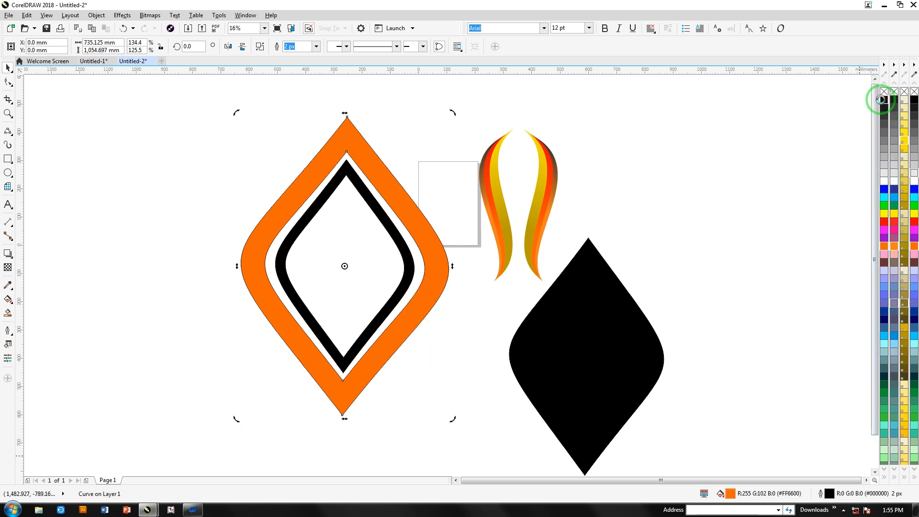
{"action": "left_click", "coordinate": [399, 241]}
{"action": "left_click_drag", "start_coordinate": [184, 109], "coordinate": [465, 440]}
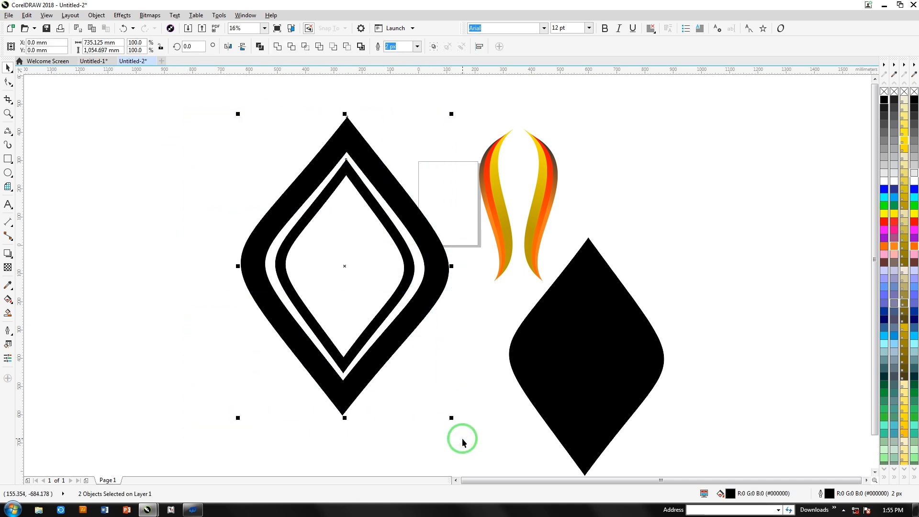
{"action": "left_click", "coordinate": [298, 46]}
{"action": "left_click", "coordinate": [280, 57]}
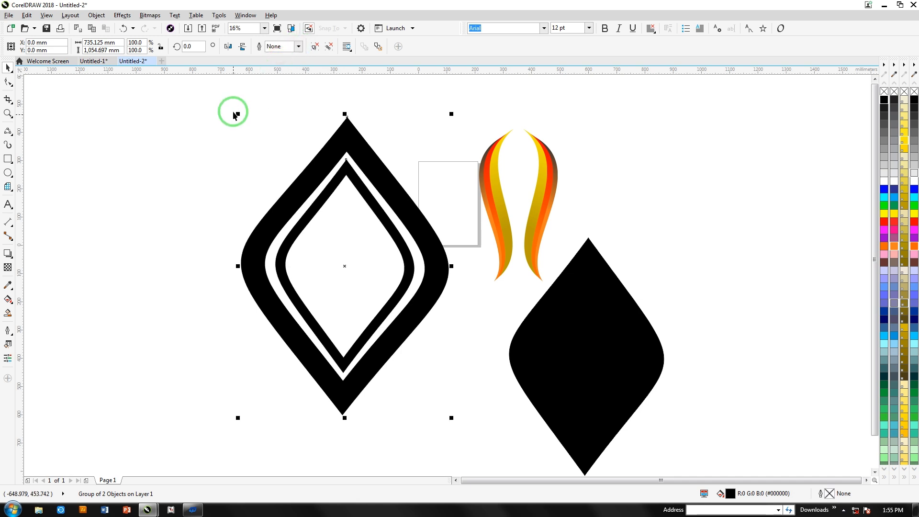
Step: Shrink the double-ring ornament to about 115 × 165 mm between the flames' upper tips and delete the spare black leaf
{"action": "left_click_drag", "start_coordinate": [238, 113], "coordinate": [489, 175]}
{"action": "left_click_drag", "start_coordinate": [329, 232], "coordinate": [378, 306]}
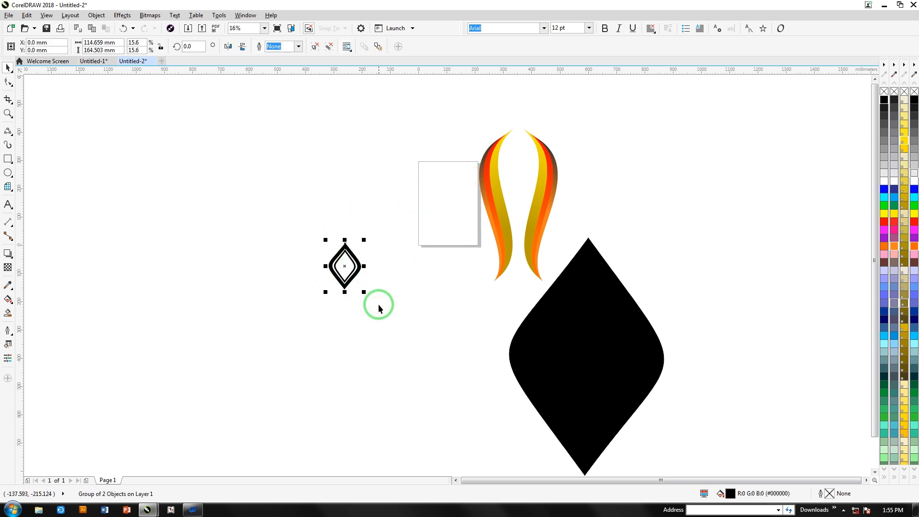
{"action": "left_click_drag", "start_coordinate": [358, 265], "coordinate": [531, 153]}
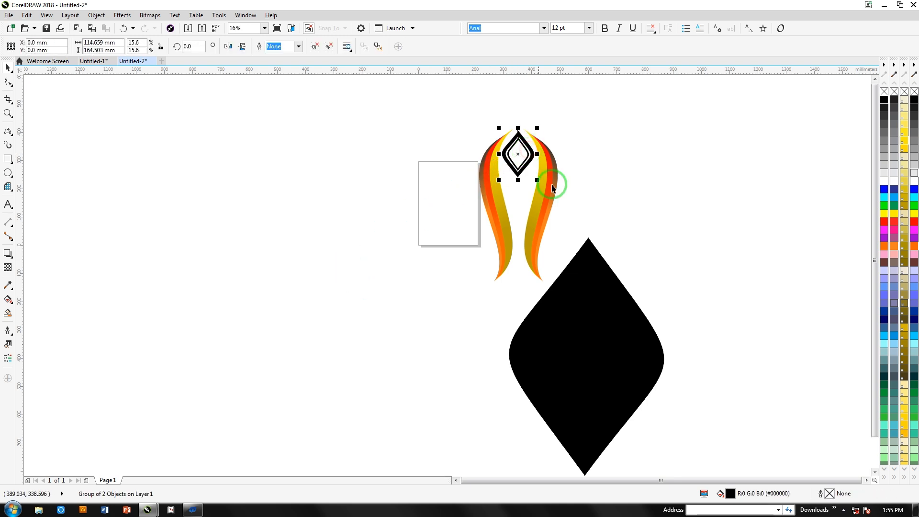
{"action": "left_click", "coordinate": [589, 303]}
{"action": "key", "text": "Delete"}
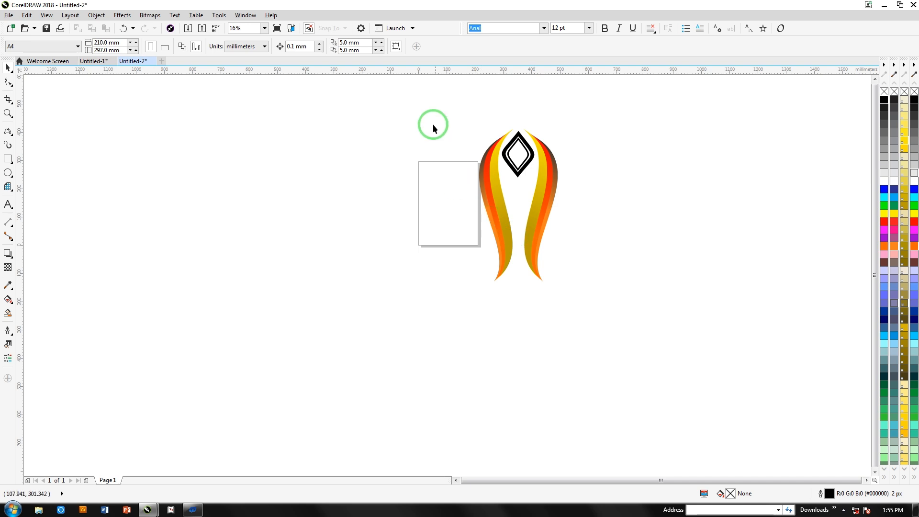
Step: Group the two flames with the ornament and move the group just below the page
{"action": "left_click", "coordinate": [493, 285]}
{"action": "left_click_drag", "start_coordinate": [422, 108], "coordinate": [592, 320]}
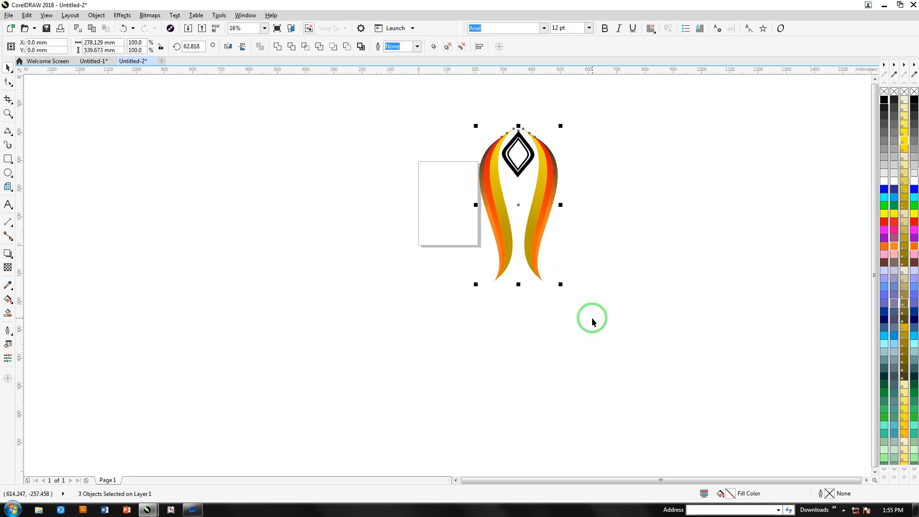
{"action": "key", "text": "ctrl+g"}
{"action": "left_click_drag", "start_coordinate": [554, 199], "coordinate": [436, 312]}
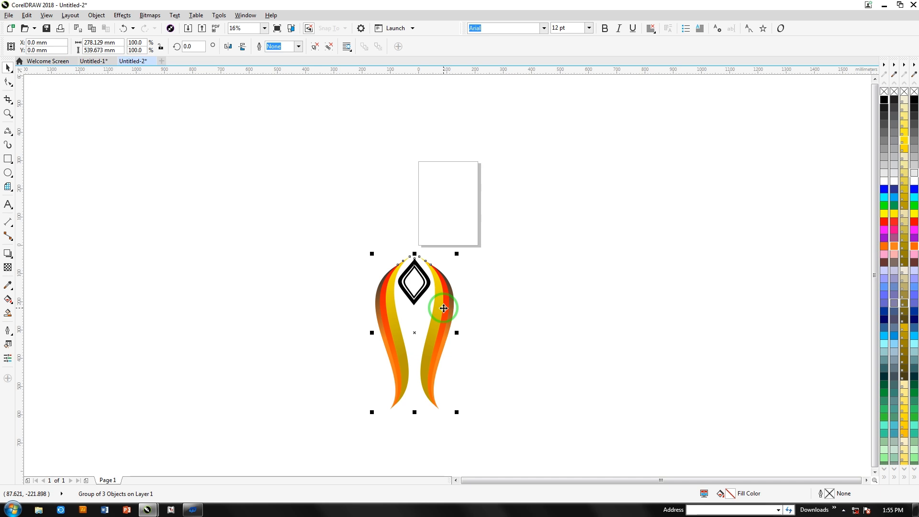
Step: Open the Rotate transformation settings for the motif group and set the rotation angle to 30°
{"action": "key", "text": "alt+F7"}
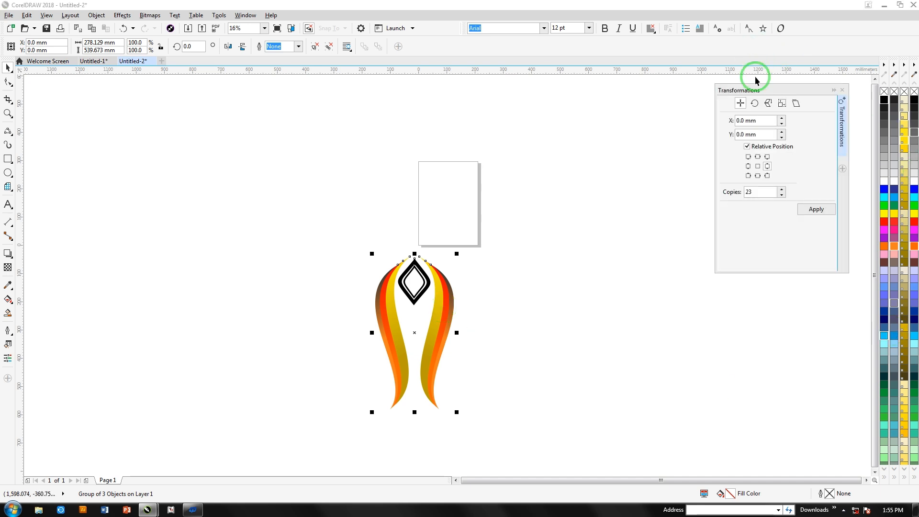
{"action": "left_click_drag", "start_coordinate": [752, 89], "coordinate": [684, 108]}
{"action": "left_click", "coordinate": [686, 123]}
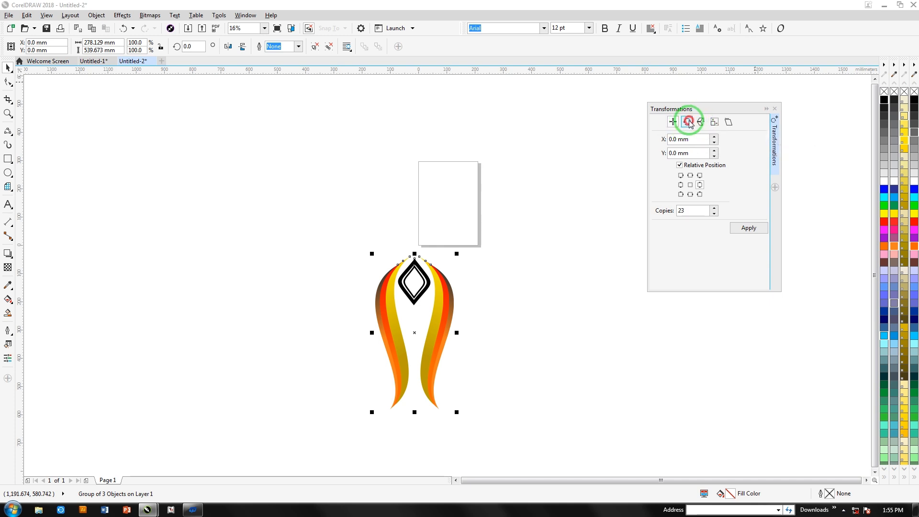
{"action": "left_click", "coordinate": [689, 122]}
{"action": "left_click", "coordinate": [670, 140]}
{"action": "double_click", "coordinate": [697, 139]}
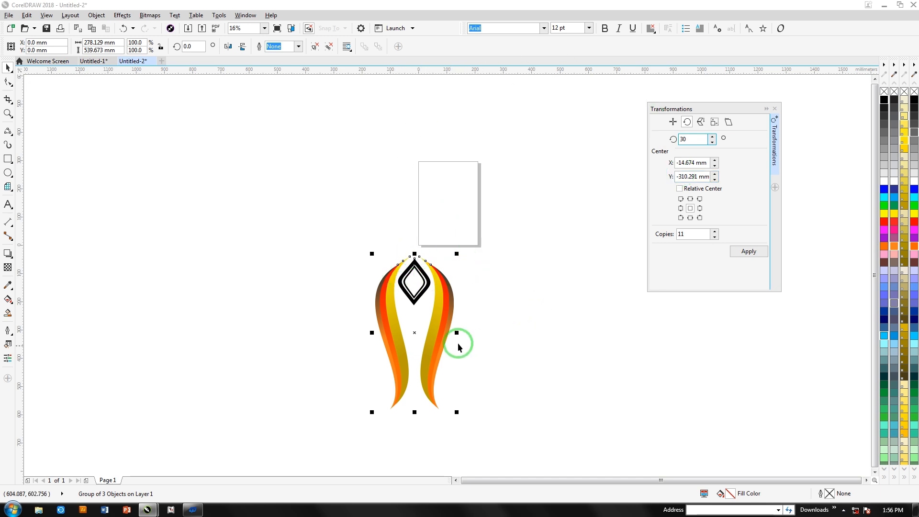
Step: Move the motif up over the page and create 11 copies rotated by 30° around a centre at X -317.086, Y 384.316 mm
{"action": "left_click_drag", "start_coordinate": [358, 249], "coordinate": [468, 418]}
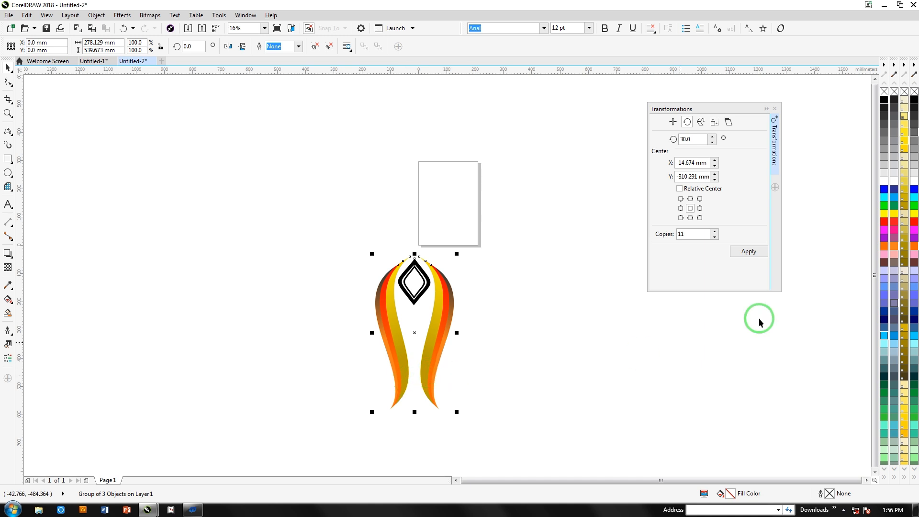
{"action": "left_click_drag", "start_coordinate": [690, 235], "coordinate": [662, 235]}
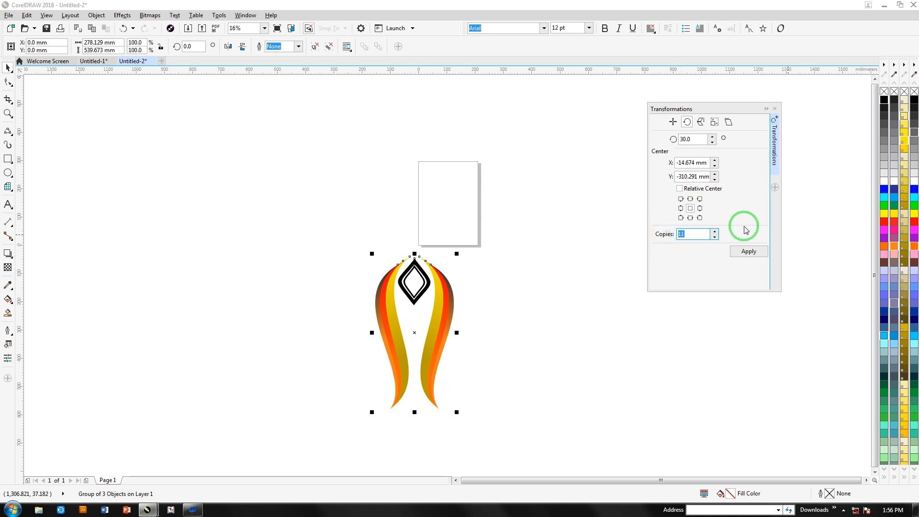
{"action": "mouse_move", "coordinate": [686, 234]}
{"action": "left_mouse_down"}
{"action": "mouse_move", "coordinate": [642, 231]}
{"action": "mouse_move", "coordinate": [673, 238]}
{"action": "left_mouse_up"}
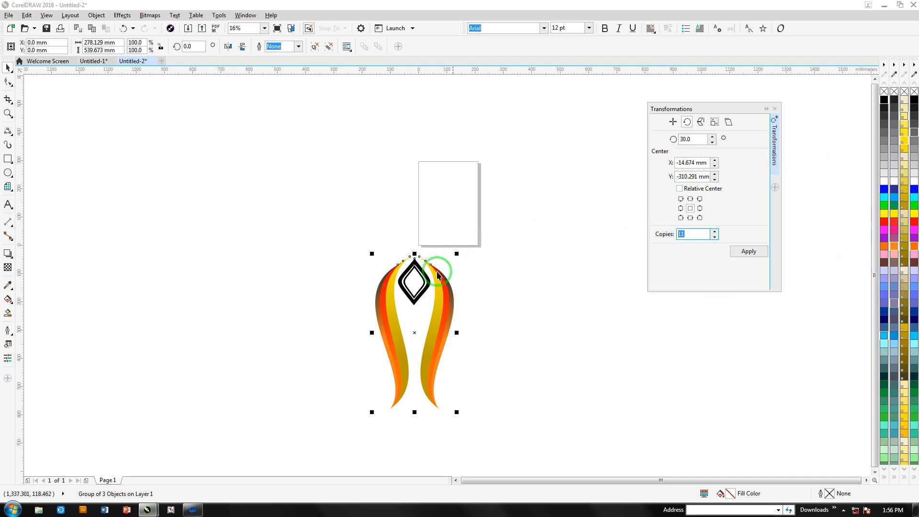
{"action": "left_click", "coordinate": [415, 269]}
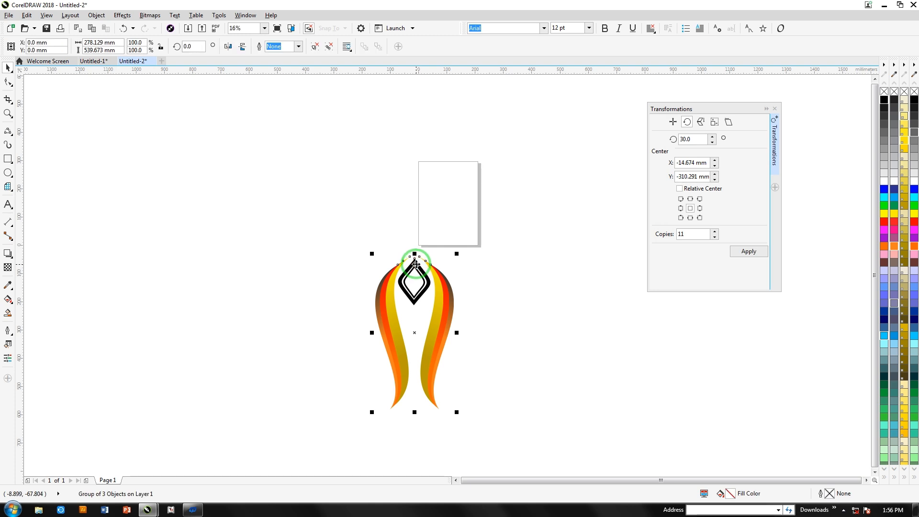
{"action": "left_click_drag", "start_coordinate": [416, 265], "coordinate": [430, 183]}
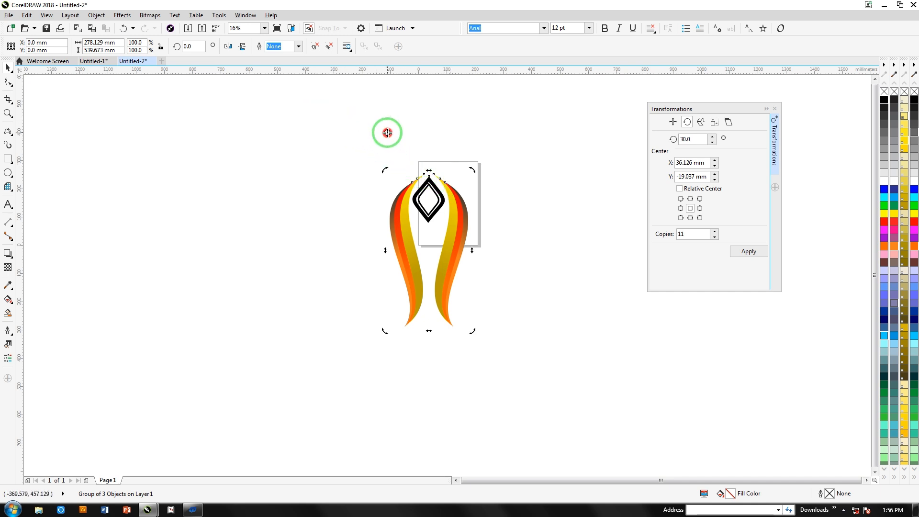
{"action": "mouse_move", "coordinate": [497, 350]}
{"action": "left_mouse_down"}
{"action": "mouse_move", "coordinate": [538, 342]}
{"action": "mouse_move", "coordinate": [316, 337]}
{"action": "mouse_move", "coordinate": [331, 343]}
{"action": "mouse_move", "coordinate": [384, 300]}
{"action": "left_mouse_up"}
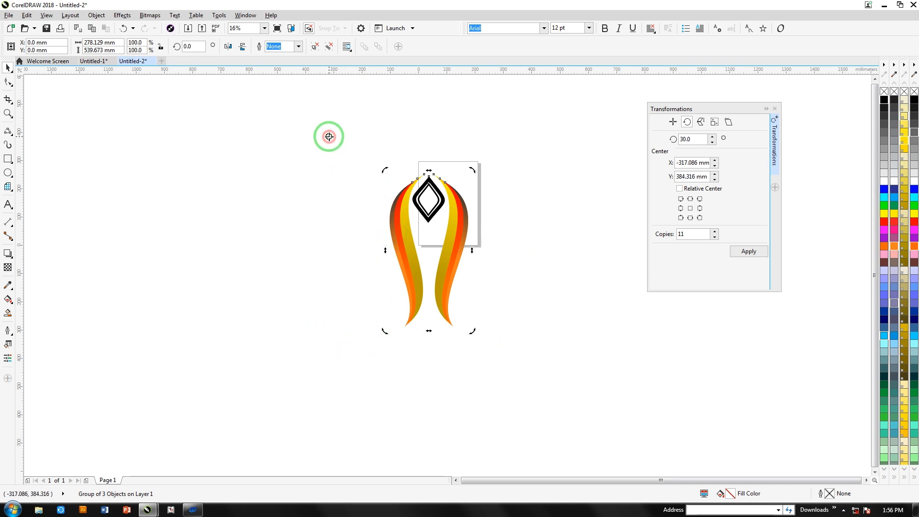
{"action": "left_click", "coordinate": [733, 253]}
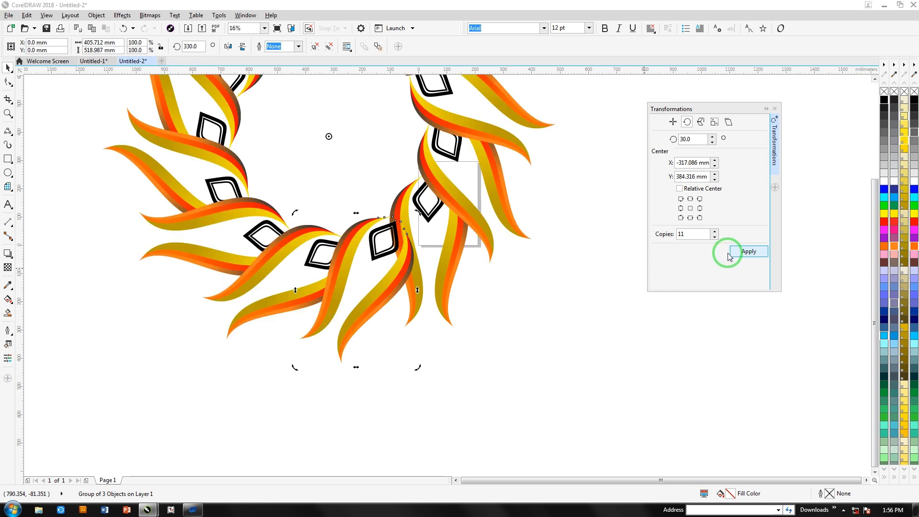
Step: Set a copy of one motif aside, far below and to the right of the flame ring, and shift the ring left of the page
{"action": "scroll", "coordinate": [524, 324], "scroll_direction": "down", "scroll_amount": 4}
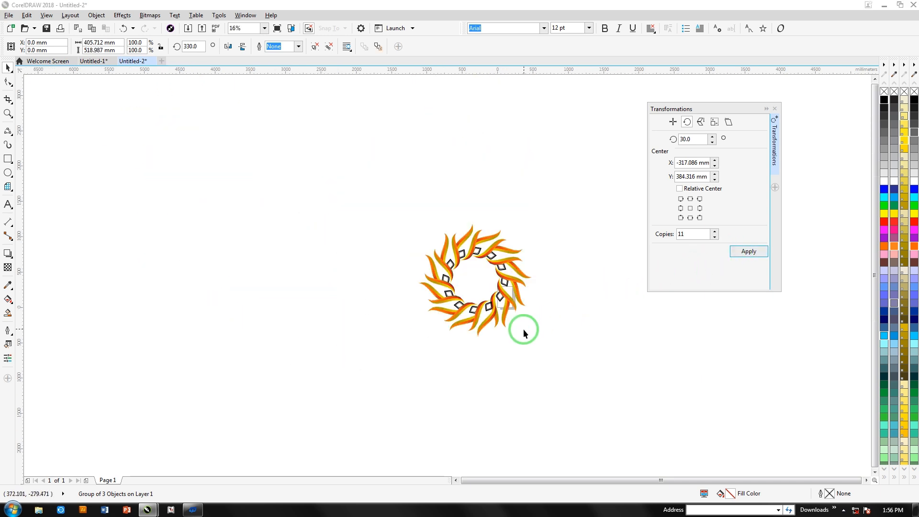
{"action": "scroll", "coordinate": [567, 351], "scroll_direction": "up", "scroll_amount": 2}
{"action": "left_click_drag", "start_coordinate": [232, 78], "coordinate": [531, 374]}
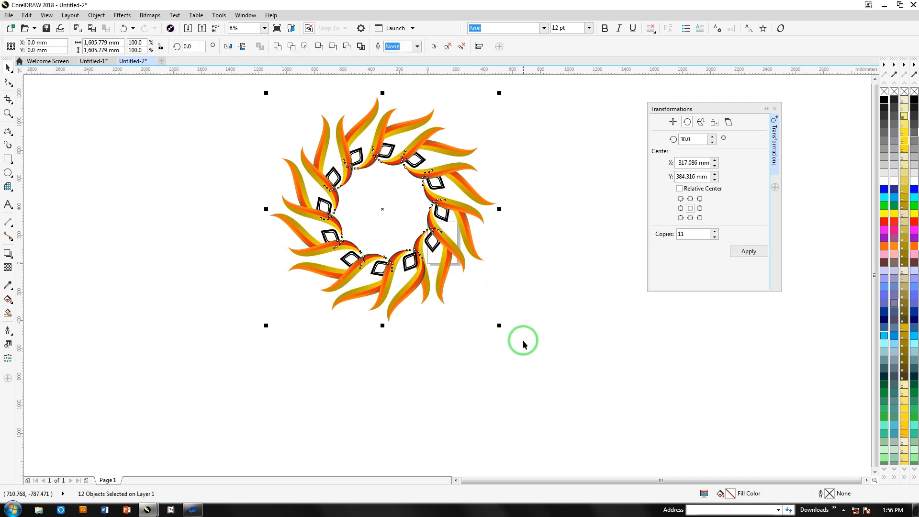
{"action": "left_click", "coordinate": [481, 255]}
{"action": "left_click_drag", "start_coordinate": [483, 255], "coordinate": [758, 409]}
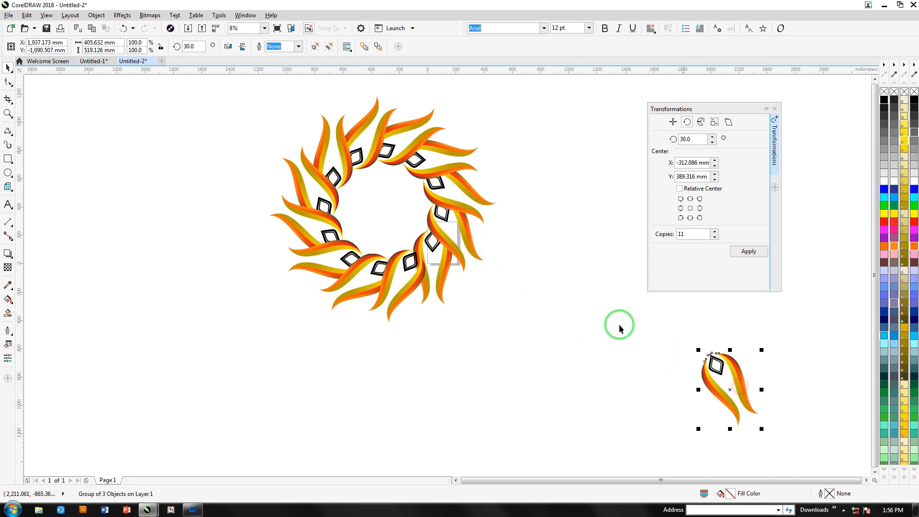
{"action": "left_click_drag", "start_coordinate": [244, 87], "coordinate": [522, 351]}
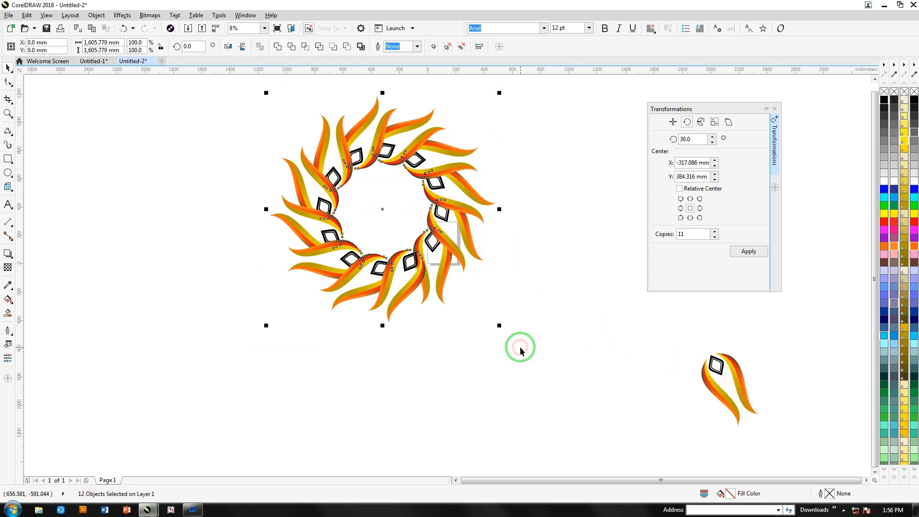
{"action": "left_click_drag", "start_coordinate": [243, 276], "coordinate": [216, 268]}
Step: Bring the spare motif onto the page and rotate it nearly upright, to about 1.6°
{"action": "left_click_drag", "start_coordinate": [702, 354], "coordinate": [438, 211]}
{"action": "left_click", "coordinate": [439, 211]}
{"action": "left_click_drag", "start_coordinate": [382, 217], "coordinate": [434, 179]}
{"action": "mouse_move", "coordinate": [486, 203]}
{"action": "left_mouse_down"}
{"action": "mouse_move", "coordinate": [489, 234]}
{"action": "mouse_move", "coordinate": [468, 242]}
{"action": "mouse_move", "coordinate": [482, 244]}
{"action": "left_mouse_up"}
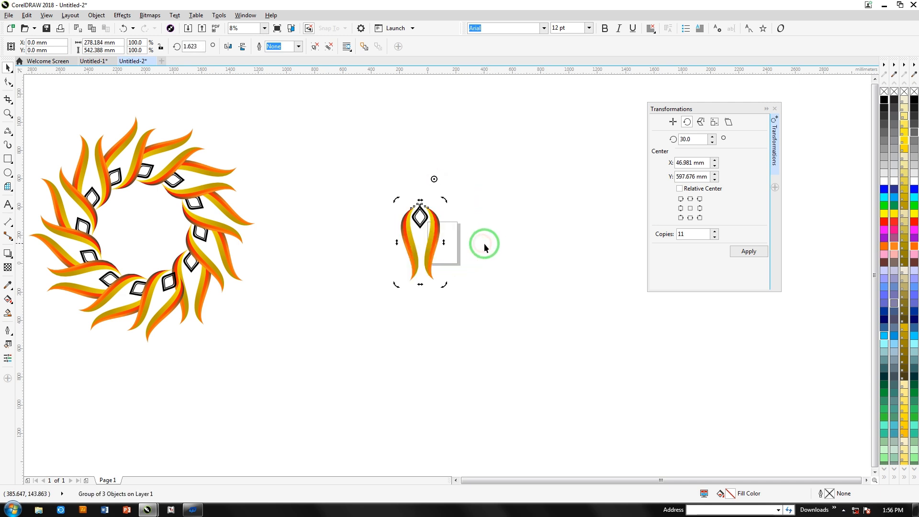
Step: Shift the upright motif slightly right and create 11 copies rotated by 30° around a centre above it at X 267.114, Y 794.102 mm
{"action": "left_click_drag", "start_coordinate": [421, 206], "coordinate": [478, 242]}
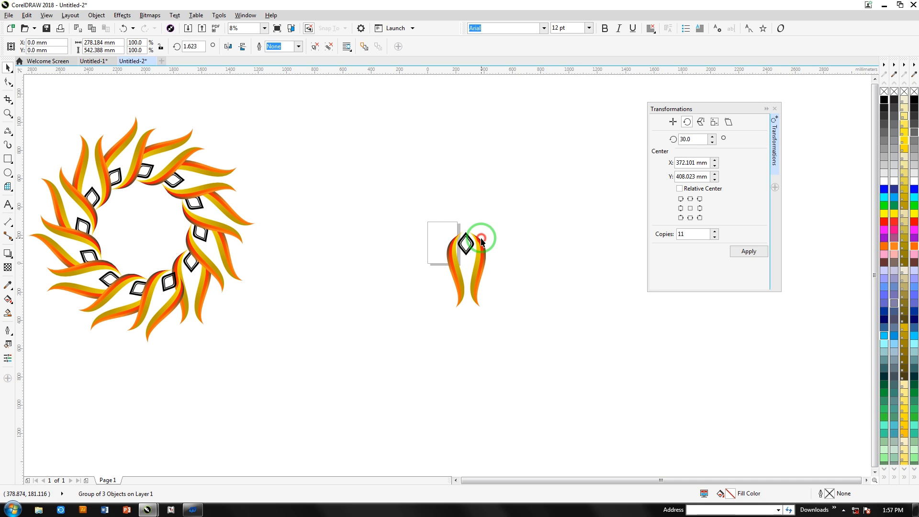
{"action": "left_click", "coordinate": [476, 238]}
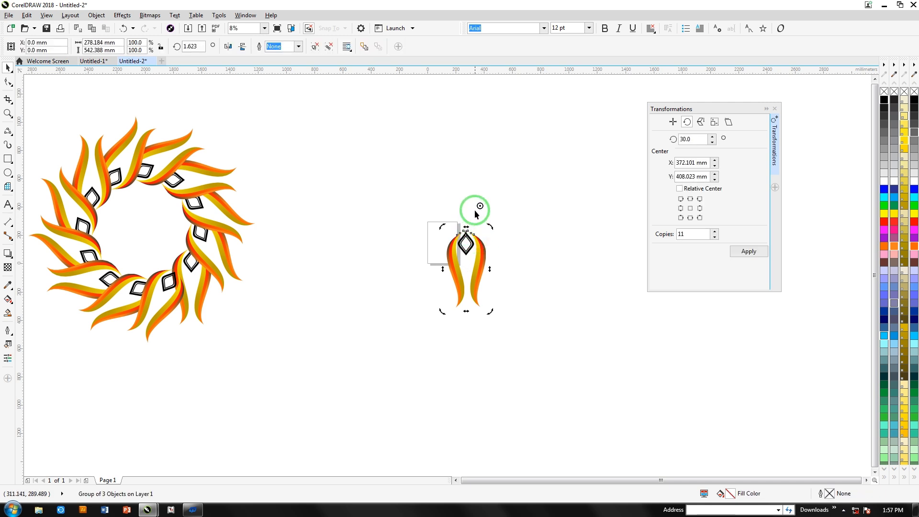
{"action": "mouse_move", "coordinate": [472, 203]}
{"action": "left_mouse_down"}
{"action": "mouse_move", "coordinate": [452, 162]}
{"action": "mouse_move", "coordinate": [465, 140]}
{"action": "mouse_move", "coordinate": [465, 151]}
{"action": "left_mouse_up"}
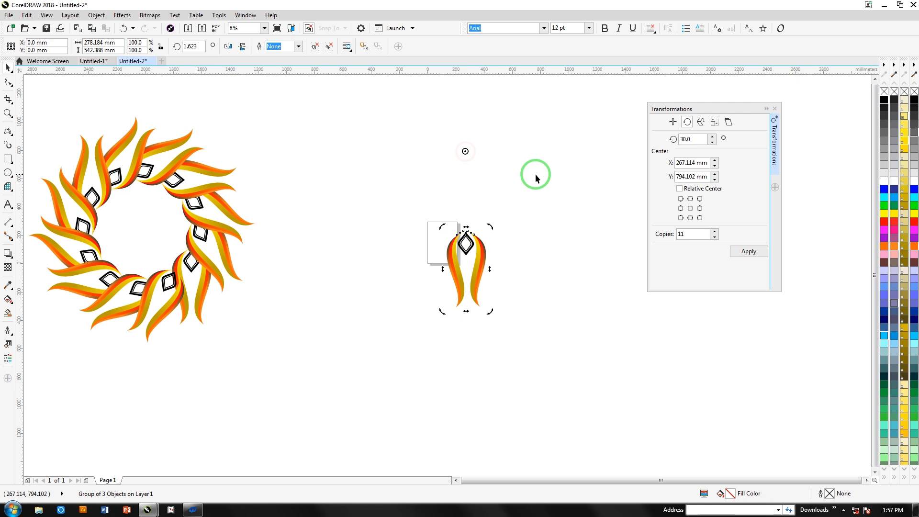
{"action": "left_click", "coordinate": [734, 253]}
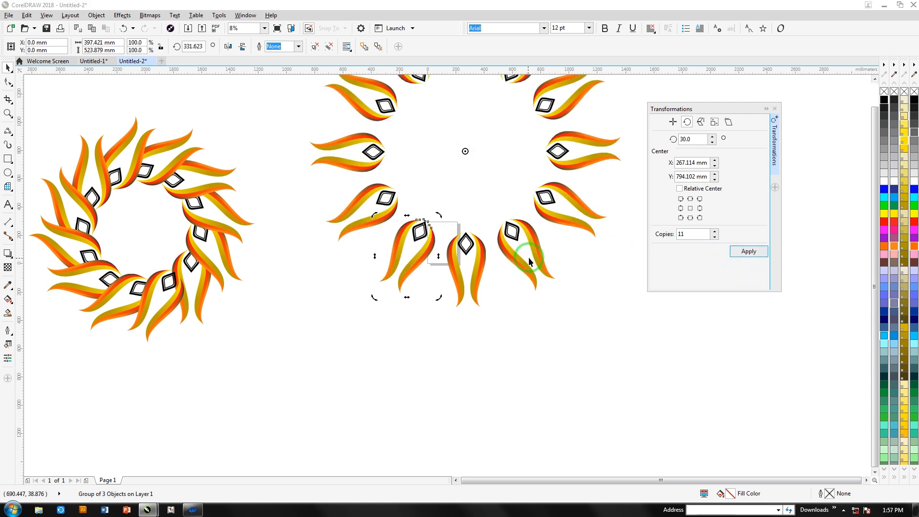
{"action": "scroll", "coordinate": [514, 215], "scroll_direction": "down", "scroll_amount": 2}
{"action": "left_click_drag", "start_coordinate": [411, 101], "coordinate": [605, 315]}
{"action": "key", "text": "ctrl+g"}
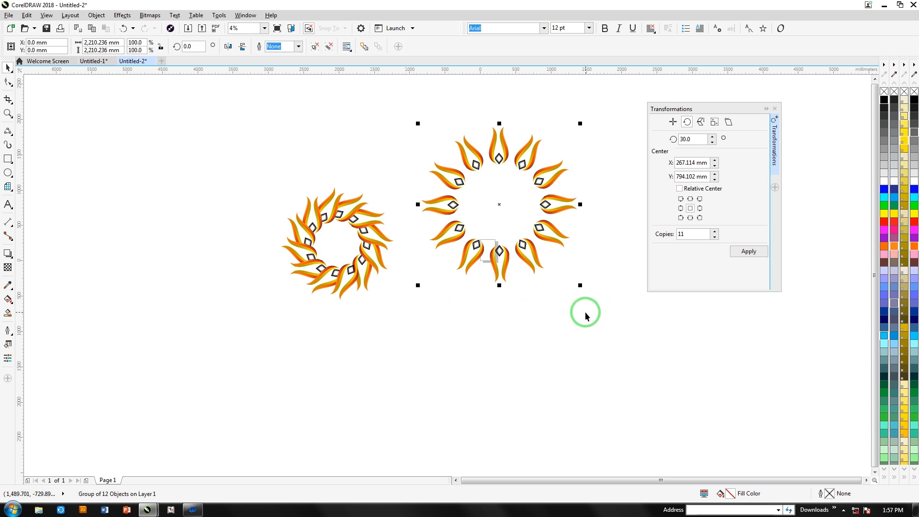
{"action": "left_click", "coordinate": [586, 312]}
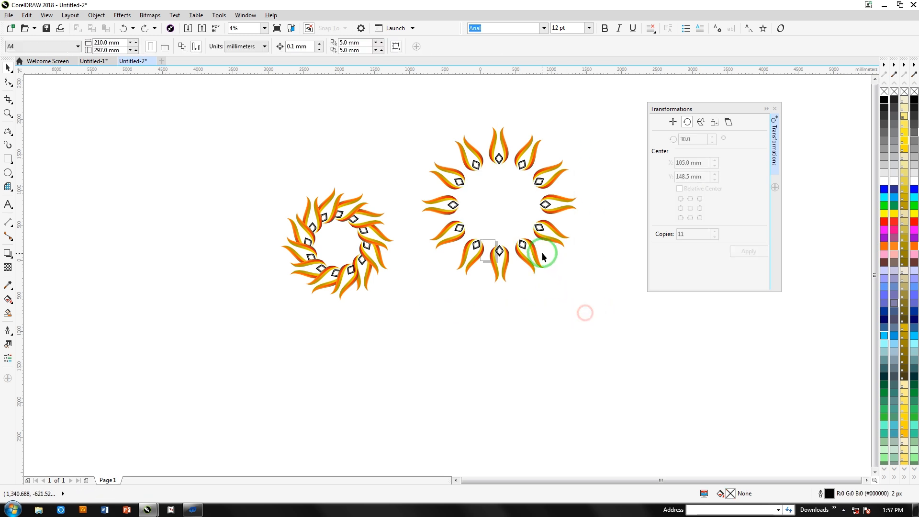
Step: Set a copy of one motif aside below the new ring and group the ring's twelve motifs
{"action": "left_click", "coordinate": [545, 239]}
{"action": "left_click_drag", "start_coordinate": [547, 237], "coordinate": [700, 363]}
{"action": "left_click_drag", "start_coordinate": [408, 121], "coordinate": [602, 311]}
{"action": "key", "text": "ctrl+g"}
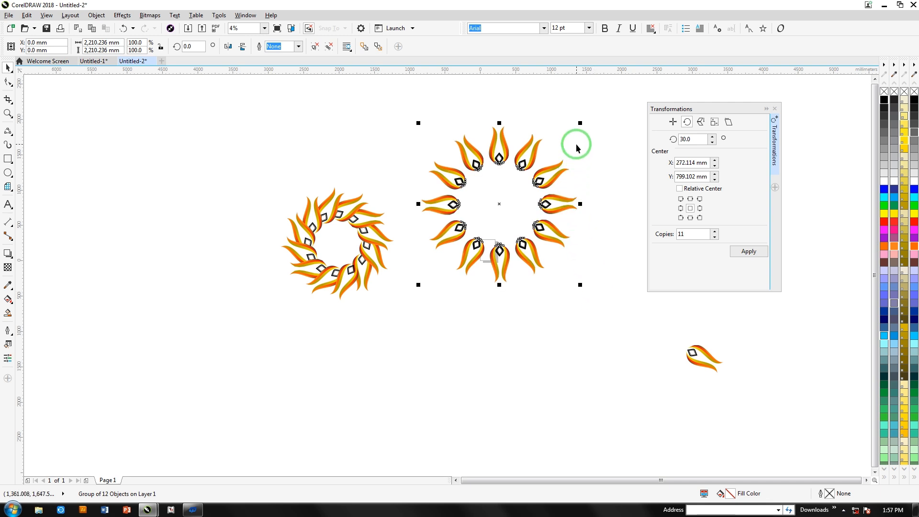
Step: Add two progressively smaller concentric copies of the grouped ring inside it
{"action": "left_click", "coordinate": [548, 150]}
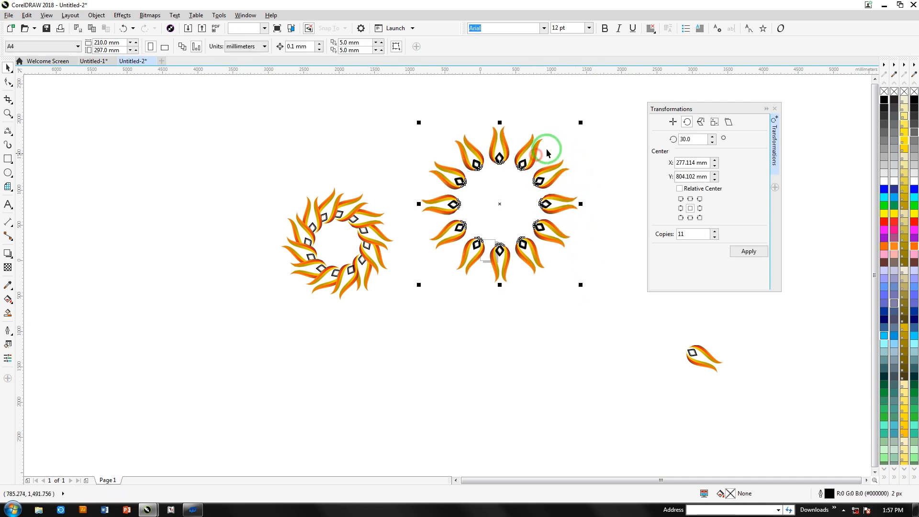
{"action": "left_click_drag", "start_coordinate": [581, 123], "coordinate": [544, 151]}
{"action": "left_click", "coordinate": [556, 149]}
{"action": "left_click", "coordinate": [535, 152]}
{"action": "left_click", "coordinate": [538, 144]}
{"action": "left_click", "coordinate": [564, 130]}
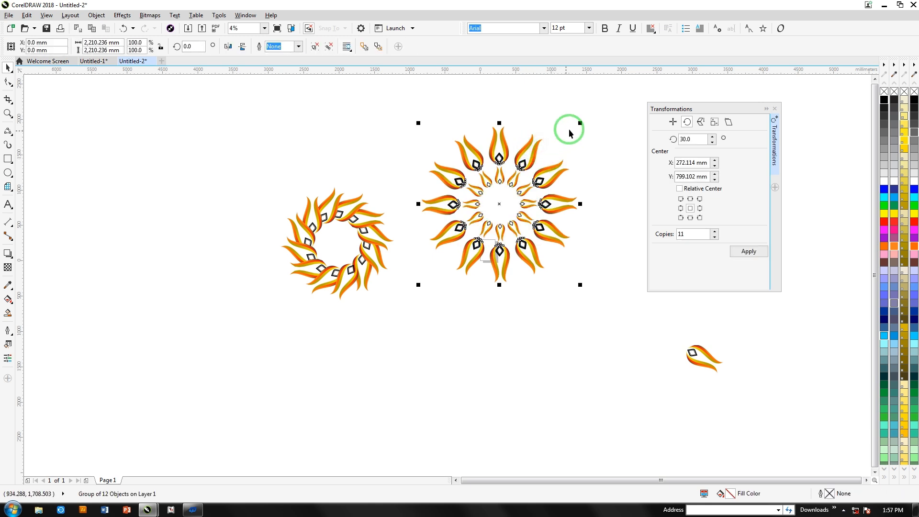
{"action": "left_click_drag", "start_coordinate": [583, 123], "coordinate": [523, 179]}
Step: Group the three concentric rings and scale the group down to about 1539 mm across
{"action": "left_click_drag", "start_coordinate": [386, 109], "coordinate": [605, 322]}
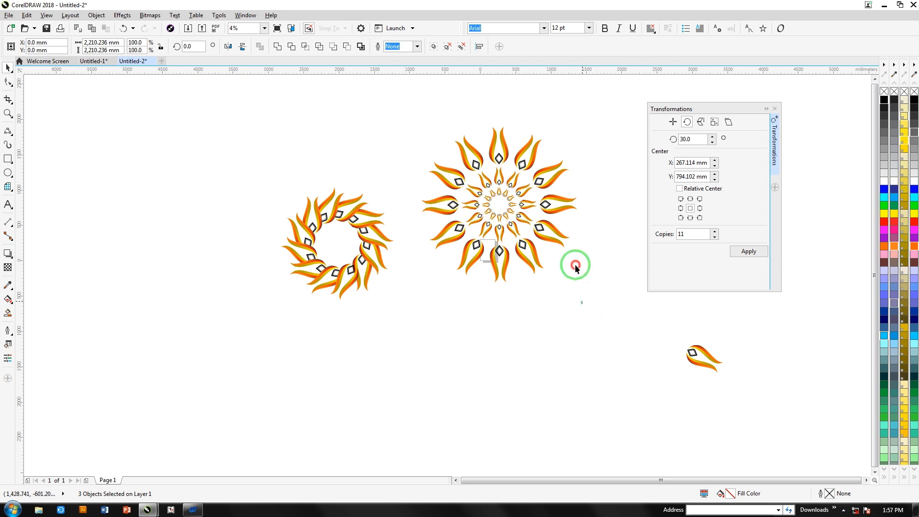
{"action": "left_click", "coordinate": [387, 129]}
{"action": "left_click_drag", "start_coordinate": [588, 300], "coordinate": [589, 302]}
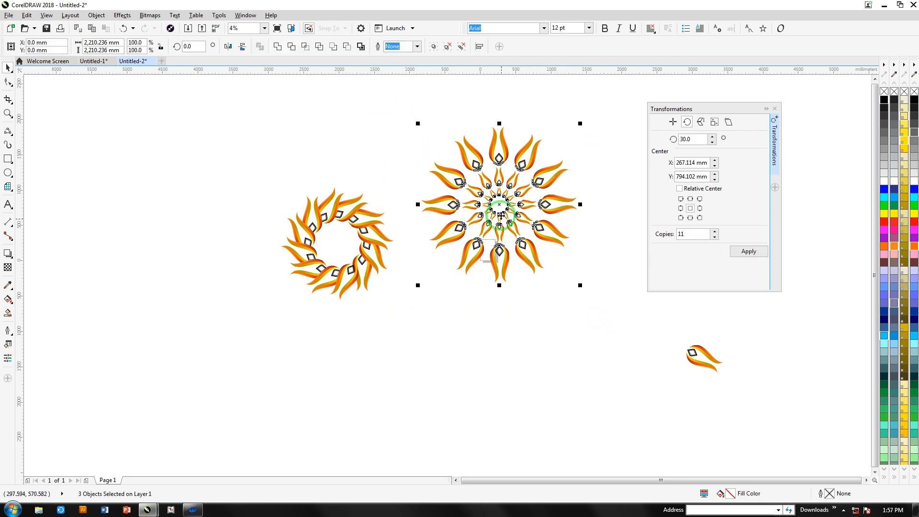
{"action": "left_click_drag", "start_coordinate": [416, 124], "coordinate": [458, 169]}
{"action": "left_click", "coordinate": [433, 47]}
Step: Enlarge the overlapping flame ring to more than twice its size and keep it left of the concentric rings
{"action": "left_click", "coordinate": [313, 232]}
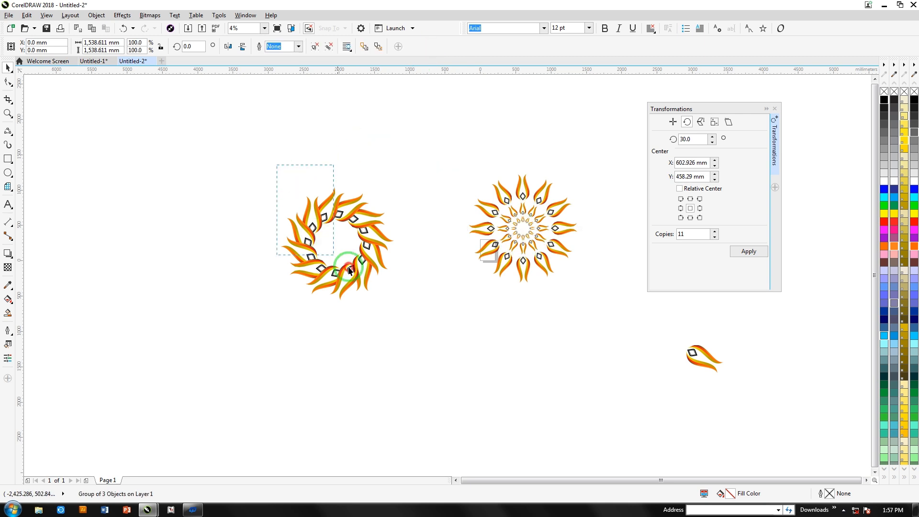
{"action": "left_click_drag", "start_coordinate": [333, 200], "coordinate": [123, 130]}
{"action": "left_click", "coordinate": [190, 237]}
{"action": "left_click", "coordinate": [185, 232]}
{"action": "left_click_drag", "start_coordinate": [185, 232], "coordinate": [378, 409]}
Step: Enlarge the concentric ring group to about 2960 mm across and place it clear of the large flame ring, at its upper right
{"action": "left_click_drag", "start_coordinate": [488, 214], "coordinate": [320, 130]}
{"action": "left_click_drag", "start_coordinate": [401, 197], "coordinate": [593, 301]}
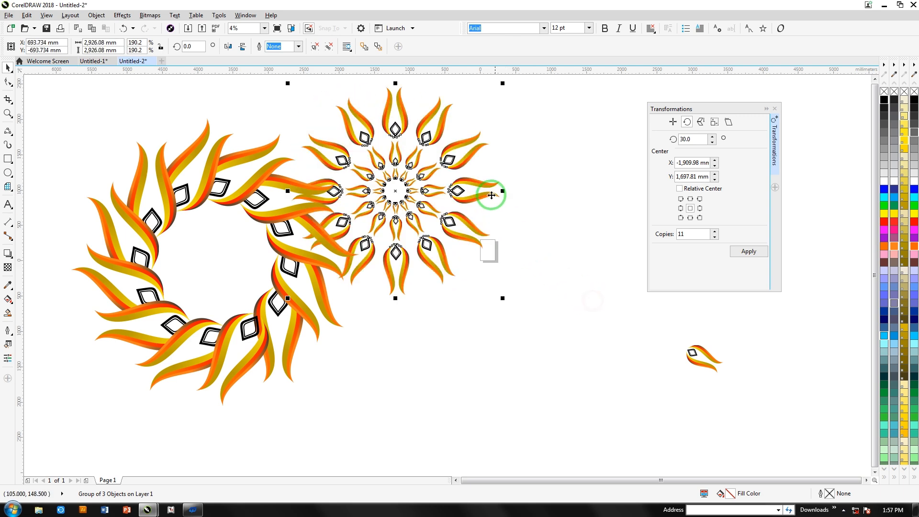
{"action": "left_click_drag", "start_coordinate": [447, 156], "coordinate": [522, 148]}
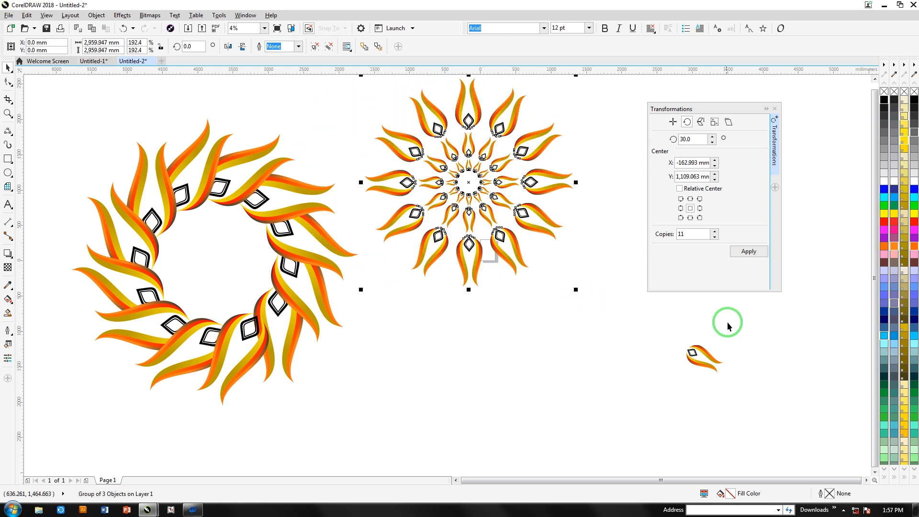
Step: Move the spare motif closer to the concentric rings and show its rotation centre
{"action": "mouse_move", "coordinate": [699, 353]}
{"action": "left_mouse_down"}
{"action": "mouse_move", "coordinate": [611, 353]}
{"action": "mouse_move", "coordinate": [621, 342]}
{"action": "mouse_move", "coordinate": [676, 403]}
{"action": "left_mouse_up"}
{"action": "left_click", "coordinate": [622, 342]}
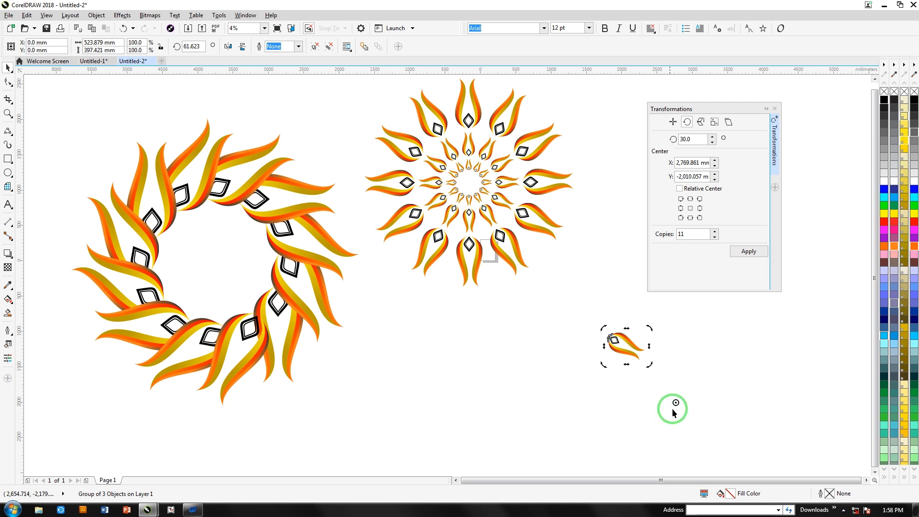
Step: Try 11 copies of the spare motif at 30° around two different rotation centres below it, undoing each attempt
{"action": "left_click_drag", "start_coordinate": [670, 393], "coordinate": [661, 383]}
{"action": "left_click", "coordinate": [738, 250]}
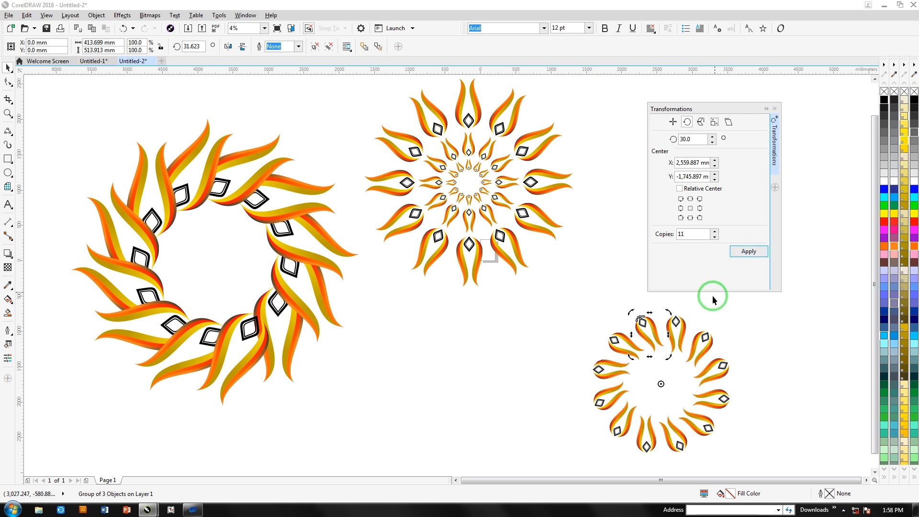
{"action": "key", "text": "ctrl+z"}
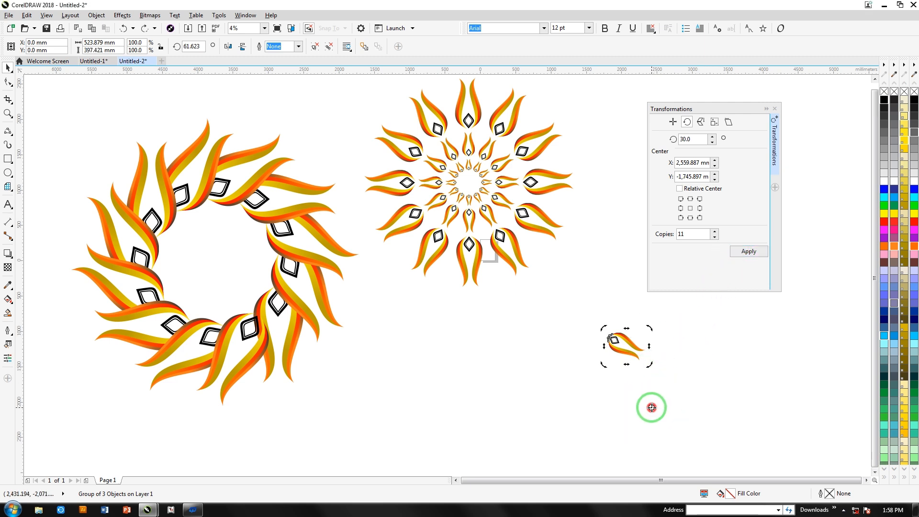
{"action": "left_click", "coordinate": [740, 250]}
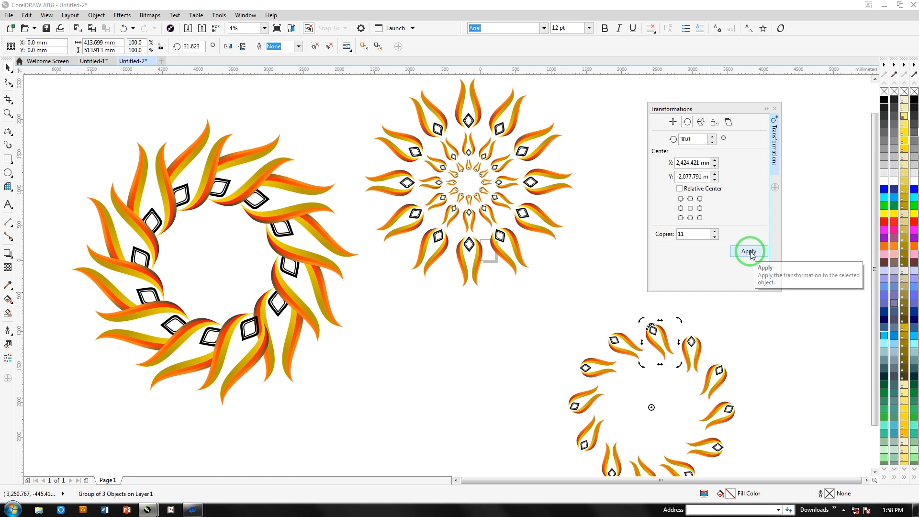
{"action": "key", "text": "ctrl+z"}
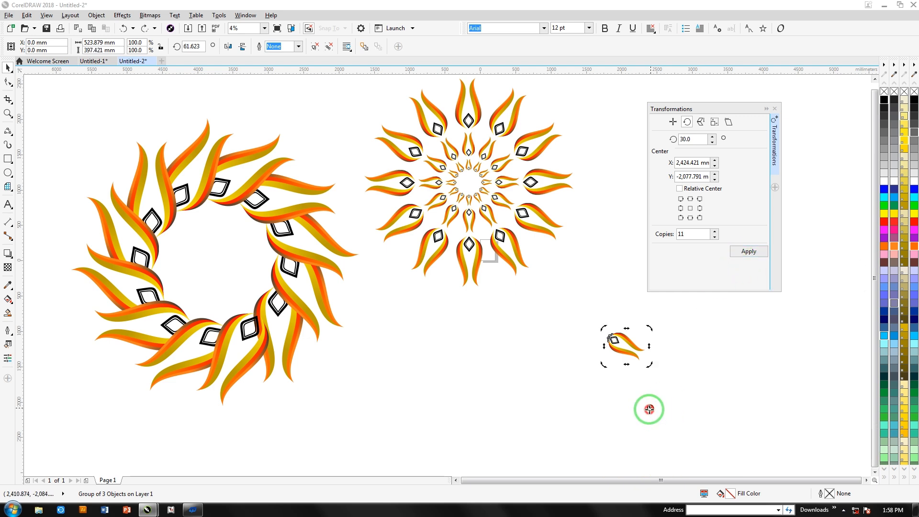
Step: Create 11 copies of the spare motif rotated by 30° around X 2,133.167, Y -2,213.257 mm and group the resulting ring
{"action": "left_click", "coordinate": [749, 251]}
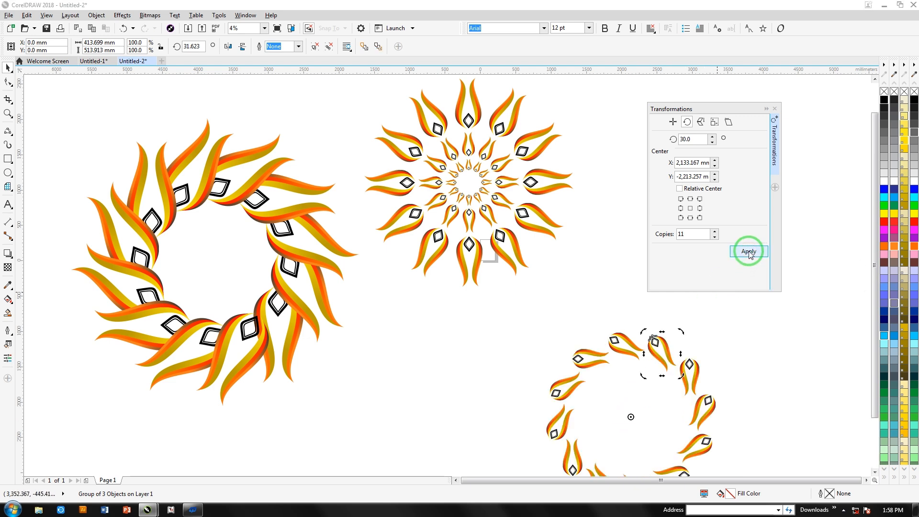
{"action": "scroll", "coordinate": [697, 294], "scroll_direction": "down", "scroll_amount": 1}
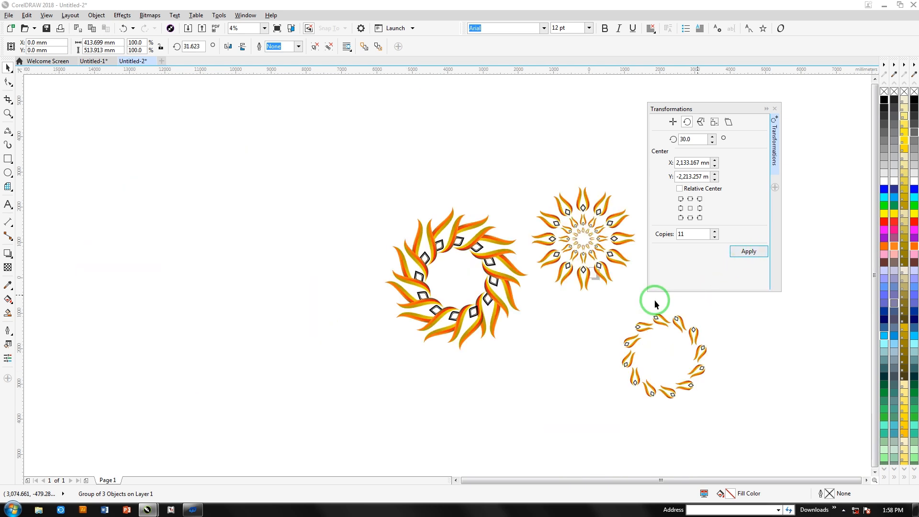
{"action": "left_click_drag", "start_coordinate": [714, 358], "coordinate": [737, 444]}
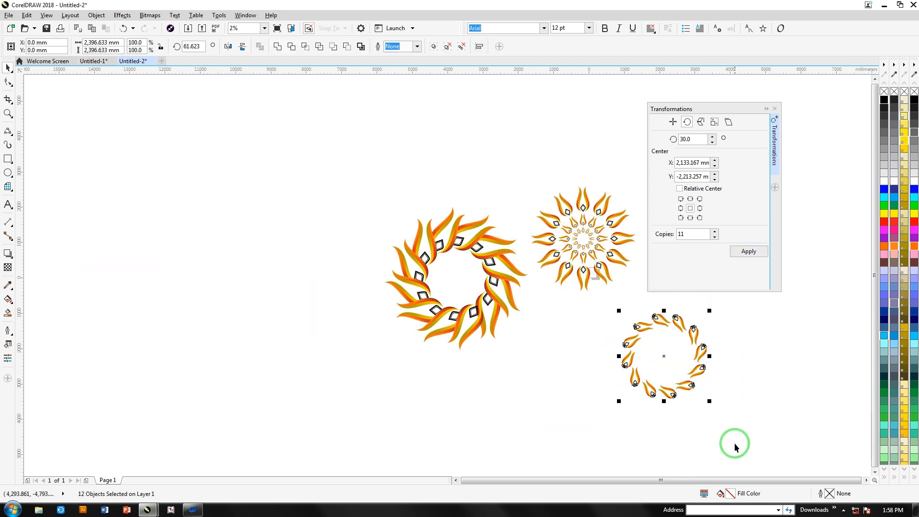
{"action": "key", "text": "ctrl+g"}
Step: Add two progressively smaller concentric copies inside the new swirling ring and group all three rings
{"action": "left_click", "coordinate": [710, 315]}
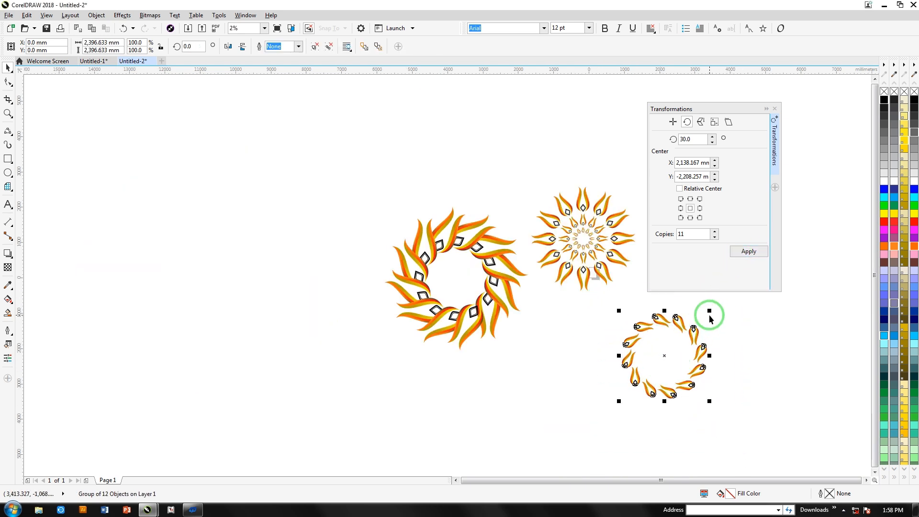
{"action": "left_click_drag", "start_coordinate": [710, 310], "coordinate": [700, 330]}
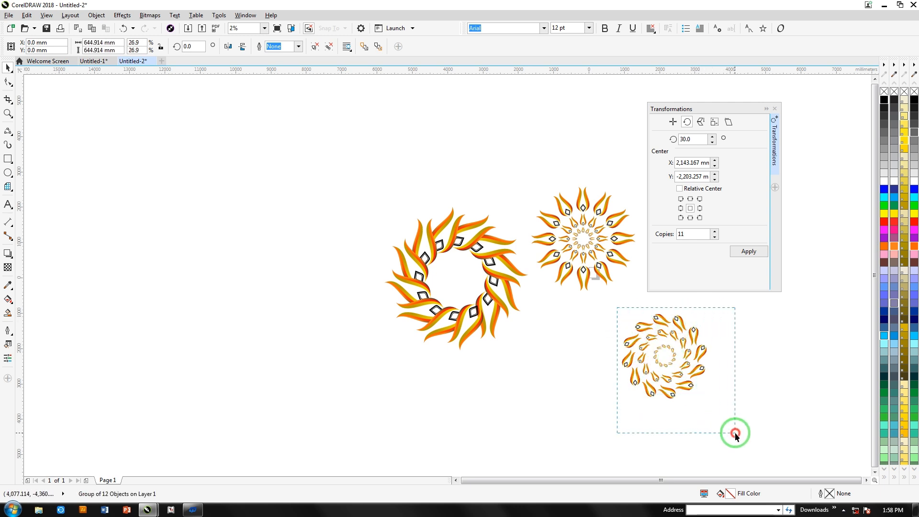
{"action": "left_click_drag", "start_coordinate": [734, 435], "coordinate": [733, 434]}
{"action": "left_click_drag", "start_coordinate": [613, 306], "coordinate": [747, 433]}
{"action": "key", "text": "ctrl+g"}
Step: Move the swirling ring group to the left of the large flame ring and select all three mandala designs
{"action": "left_click_drag", "start_coordinate": [669, 350], "coordinate": [321, 255]}
{"action": "left_click_drag", "start_coordinate": [741, 108], "coordinate": [835, 118]}
{"action": "left_click_drag", "start_coordinate": [122, 153], "coordinate": [681, 359]}
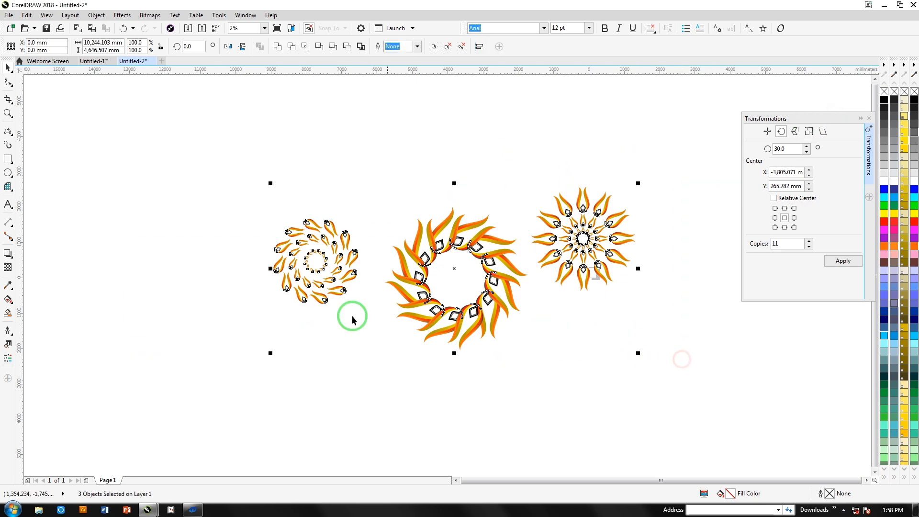